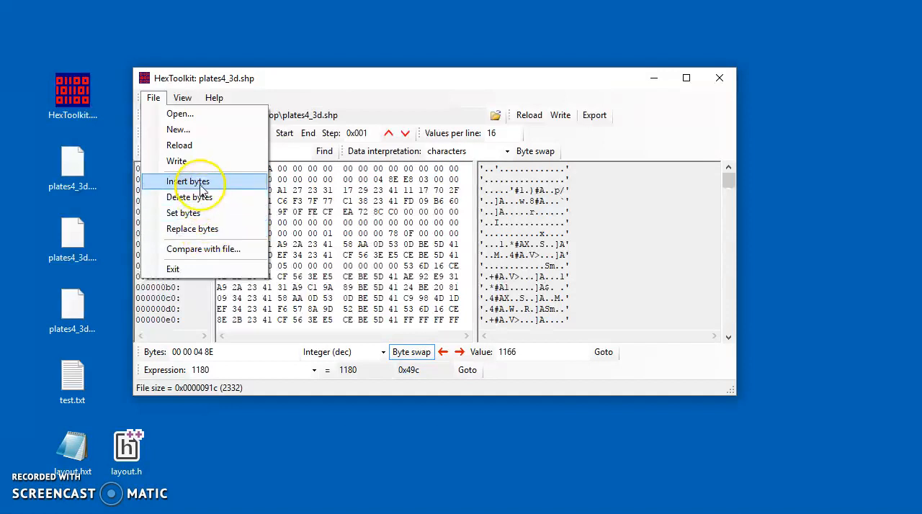
# Insert 4 bytes initialised with 0xAA at location 0x00000000 in plates4_3d.shp and reload the file
pyautogui.click(205, 182)
pyautogui.moveTo(394, 165); pyautogui.dragTo(478, 180)
pyautogui.moveTo(484, 226); pyautogui.dragTo(496, 226)
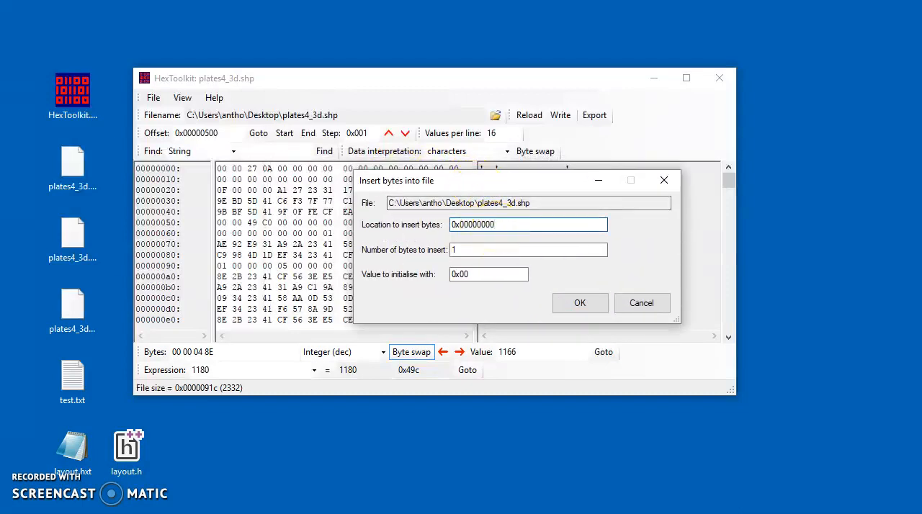
pyautogui.moveTo(458, 249); pyautogui.dragTo(470, 275)
pyautogui.write('4')
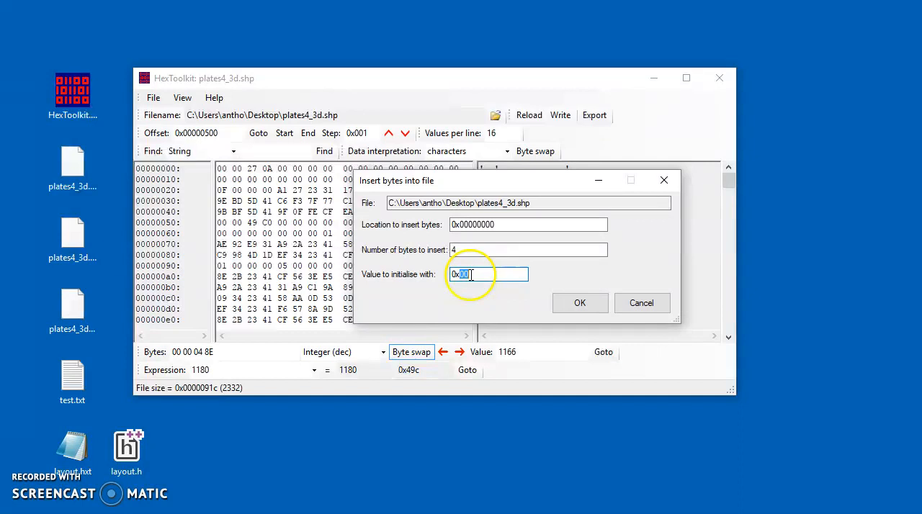
pyautogui.click(578, 306)
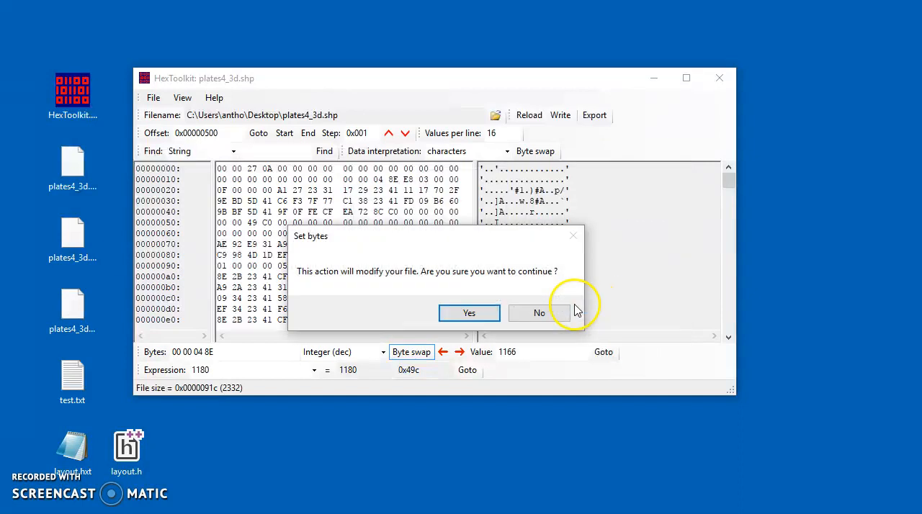
pyautogui.click(469, 314)
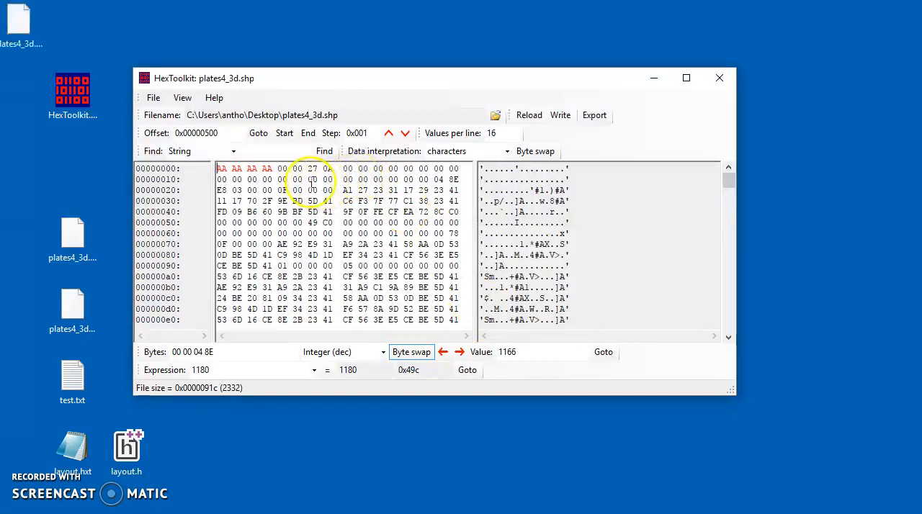
pyautogui.click(529, 116)
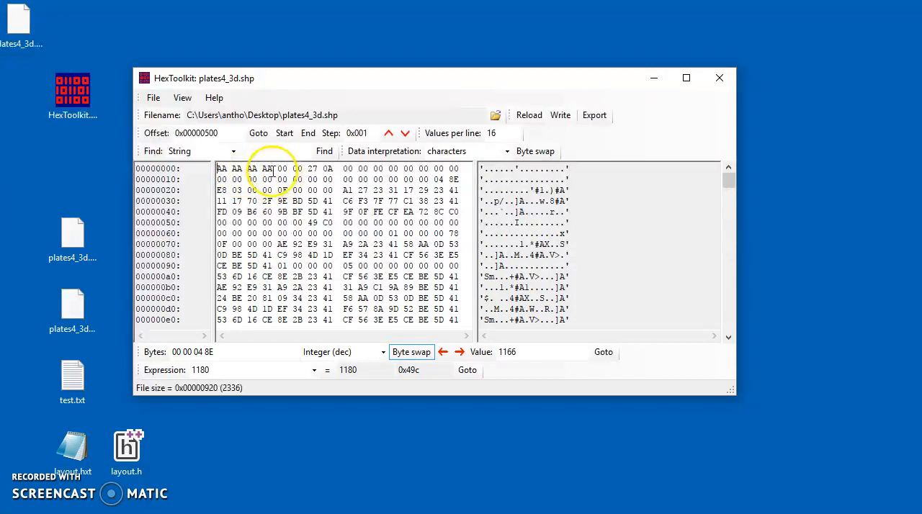
# Check the file's end offset, evaluate the expression 0x91f-0x91b, and return to the start of the file
pyautogui.click(307, 133)
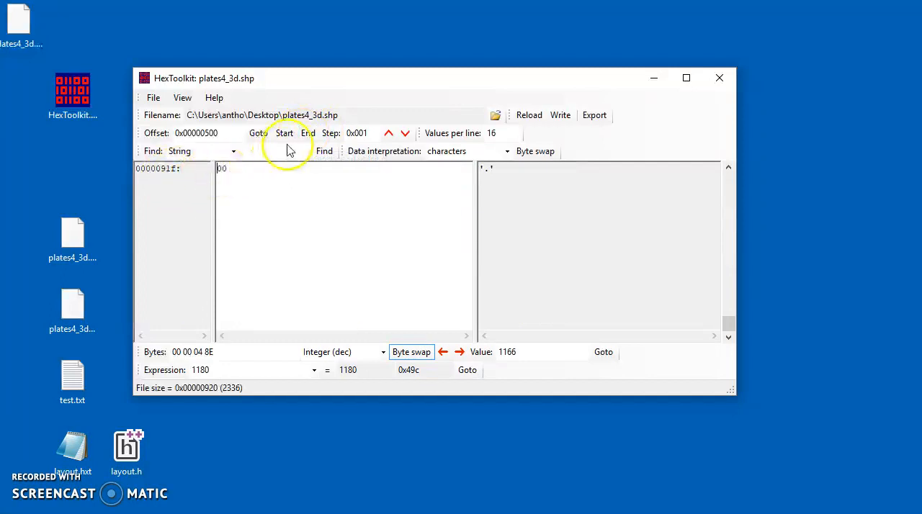
pyautogui.doubleClick(190, 370)
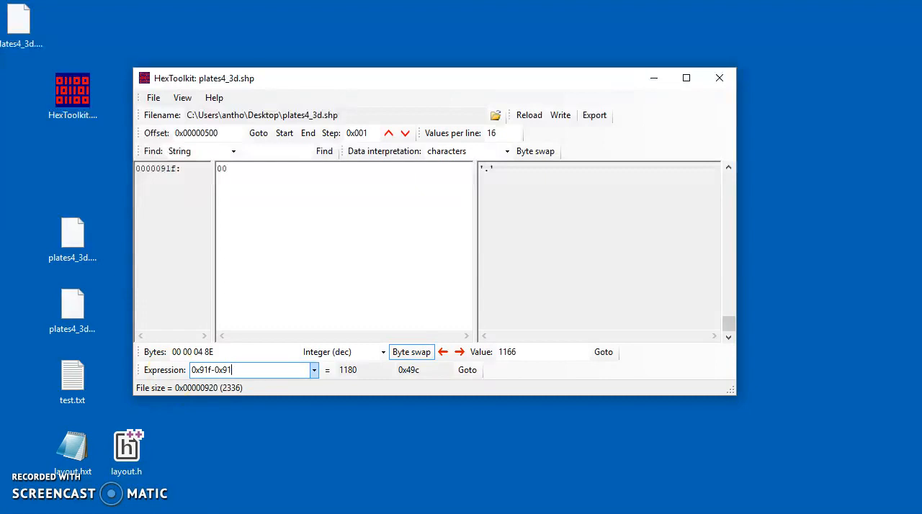
pyautogui.click(328, 370)
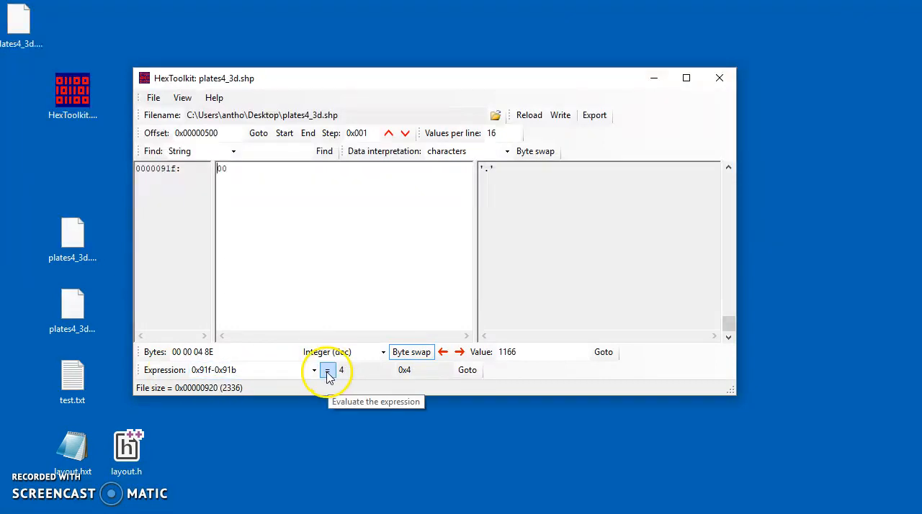
pyautogui.click(284, 133)
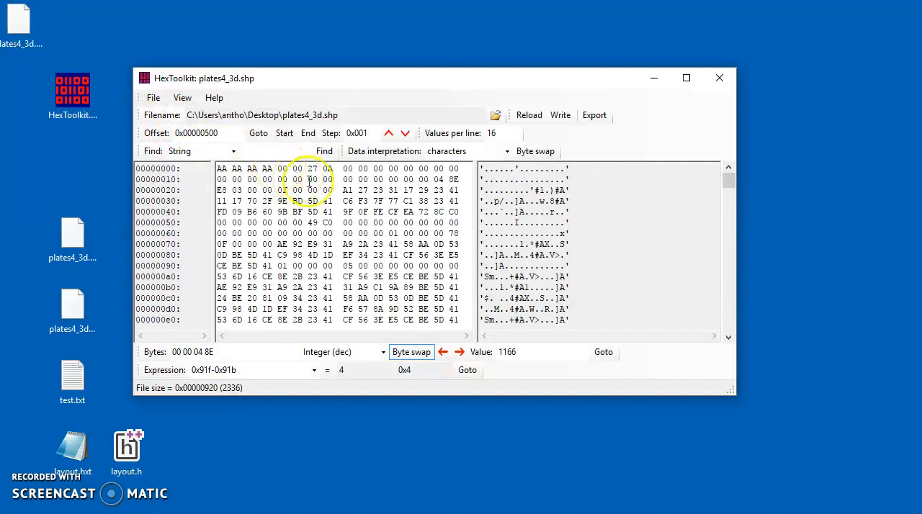
# Delete 2 of the inserted AA bytes at location 0x00000000, accepting the file modification
pyautogui.click(153, 99)
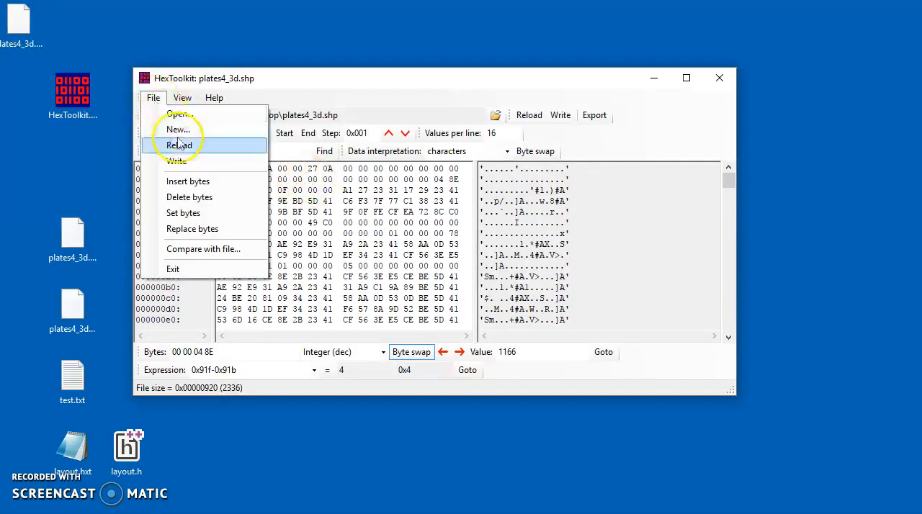
pyautogui.click(191, 198)
pyautogui.click(416, 220)
pyautogui.moveTo(414, 220); pyautogui.dragTo(428, 220)
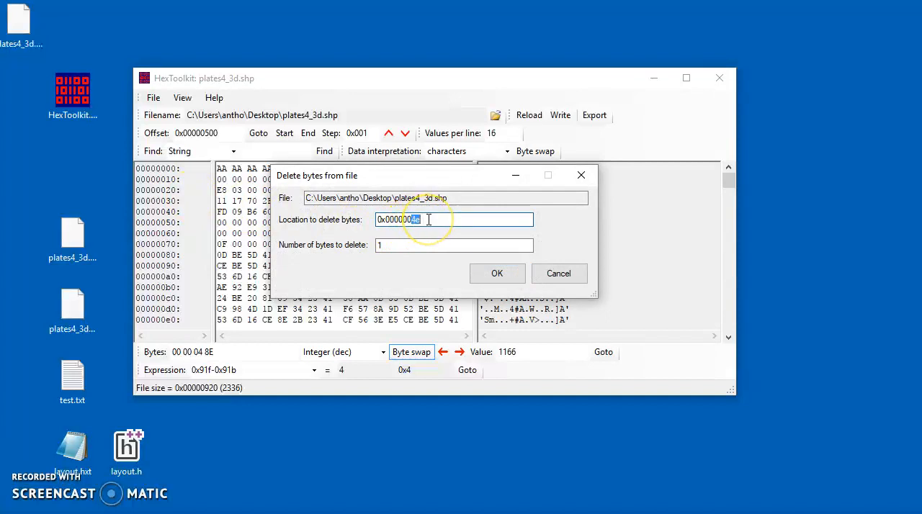
pyautogui.moveTo(383, 245); pyautogui.dragTo(374, 245)
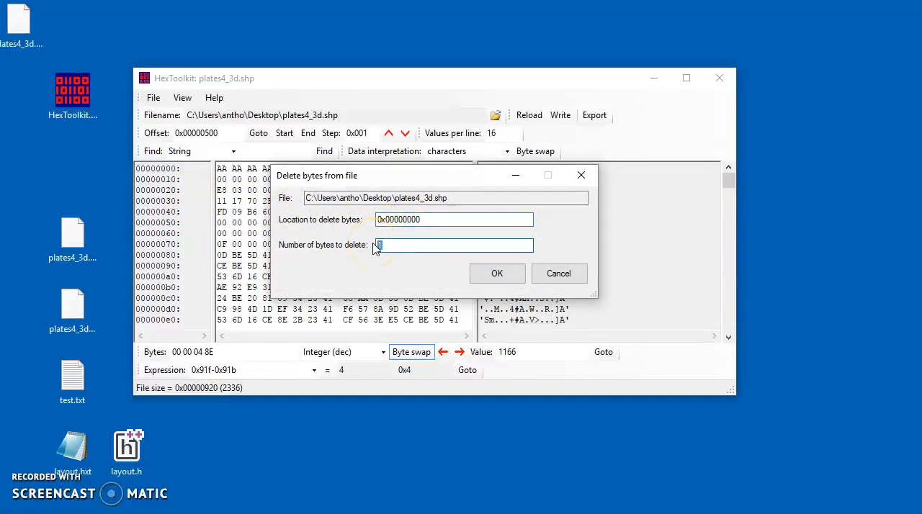
pyautogui.write('2')
pyautogui.moveTo(418, 180); pyautogui.dragTo(495, 193)
pyautogui.click(574, 290)
pyautogui.click(469, 312)
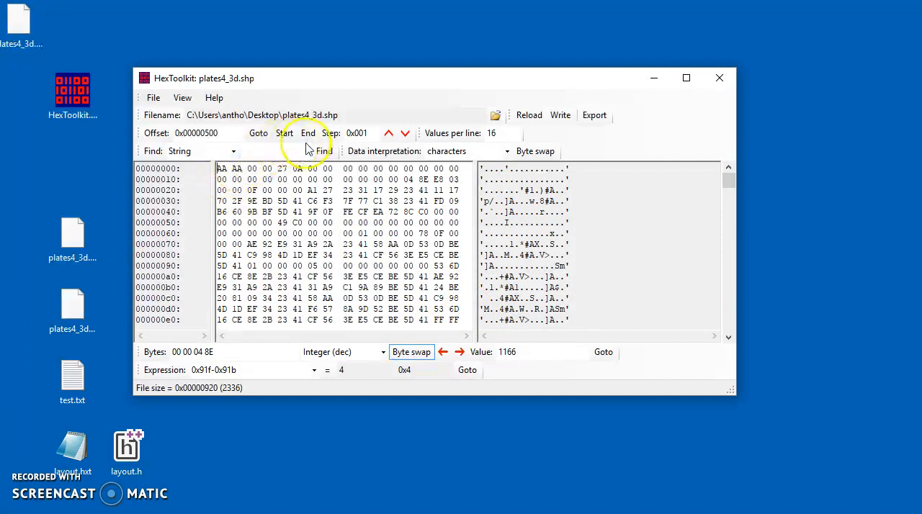
pyautogui.click(152, 97)
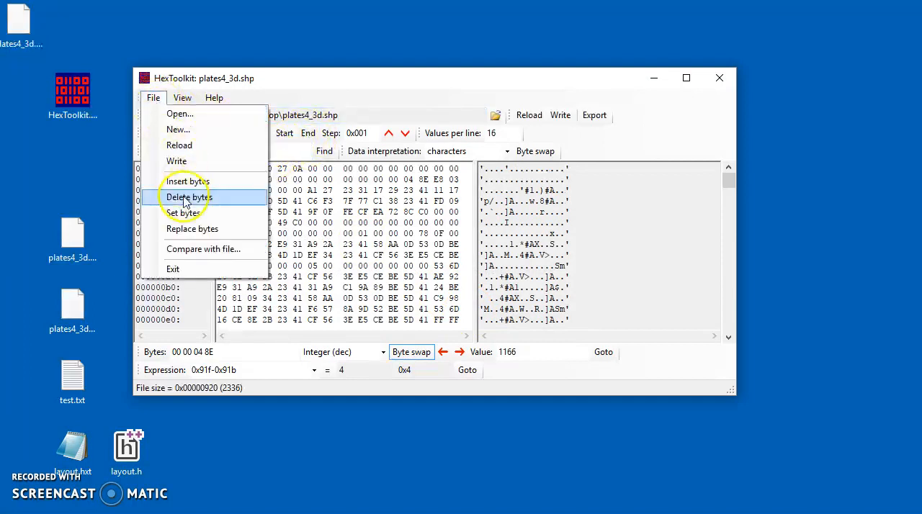
pyautogui.click(191, 202)
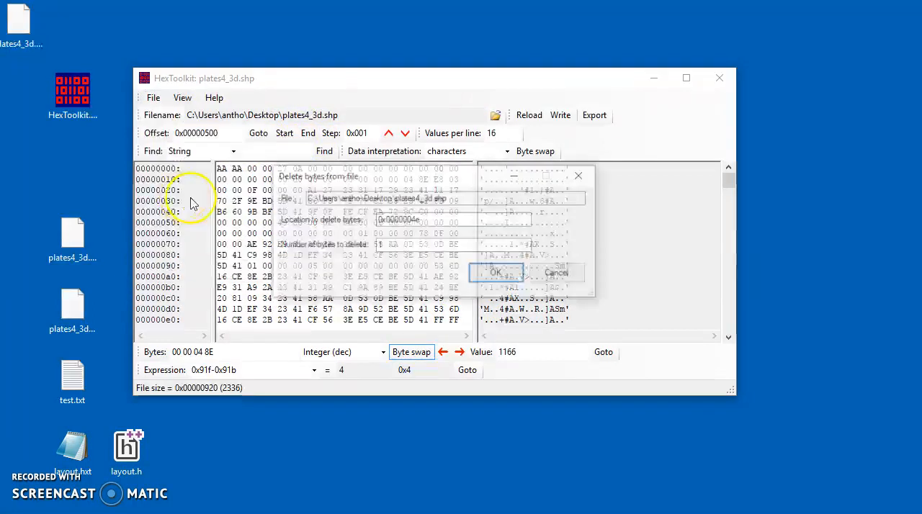
pyautogui.click(555, 277)
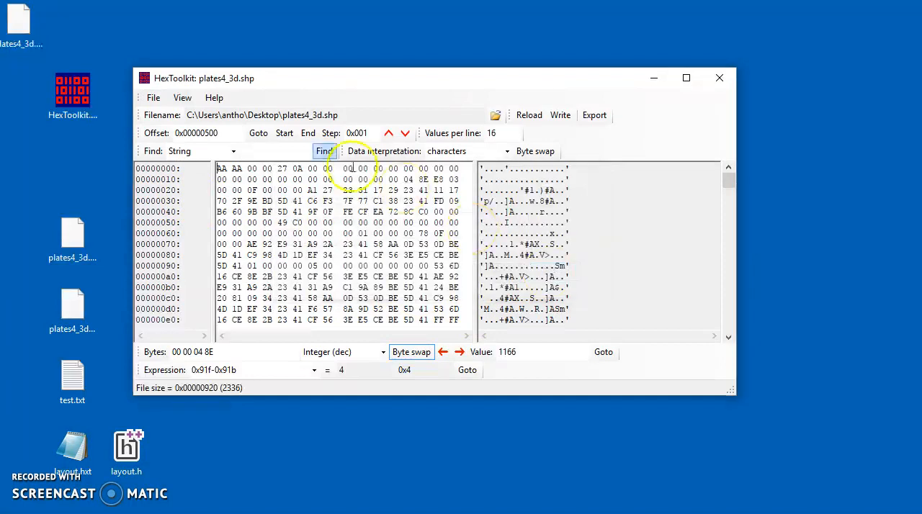
# Set 1 byte at location 0x00000000 to the value 0xFF, accepting the file modification
pyautogui.click(153, 97)
pyautogui.click(183, 213)
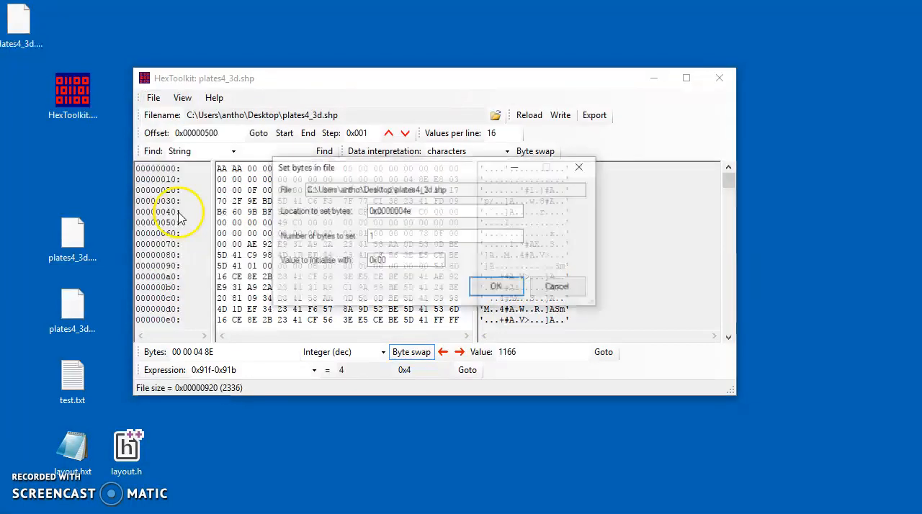
pyautogui.moveTo(401, 211); pyautogui.dragTo(422, 211)
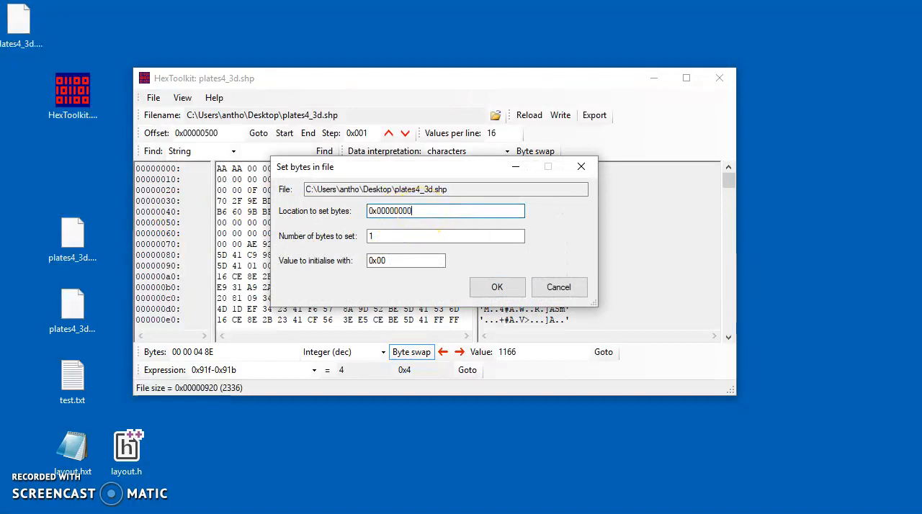
pyautogui.moveTo(404, 235); pyautogui.dragTo(393, 260)
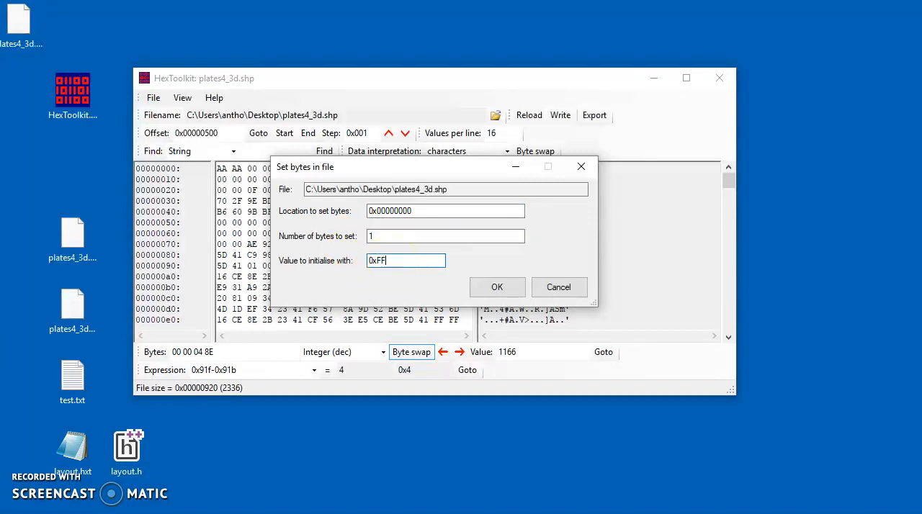
pyautogui.click(496, 286)
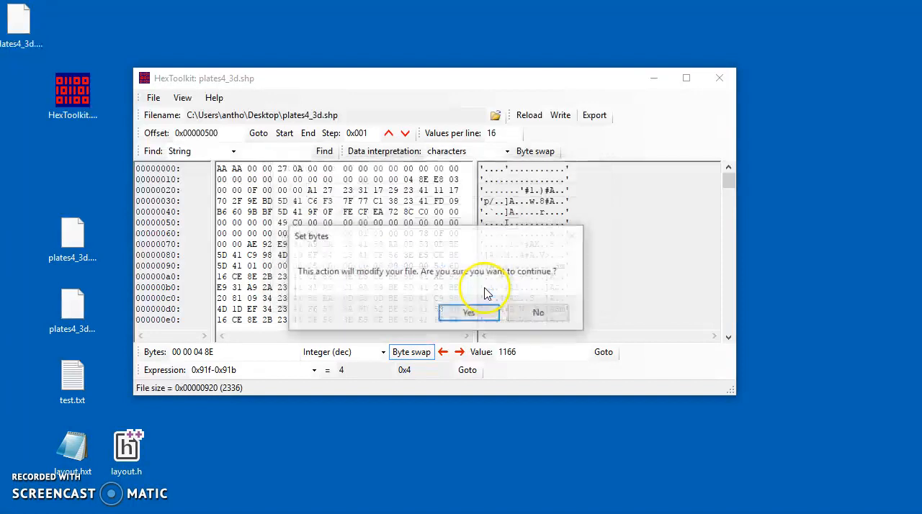
pyautogui.click(463, 313)
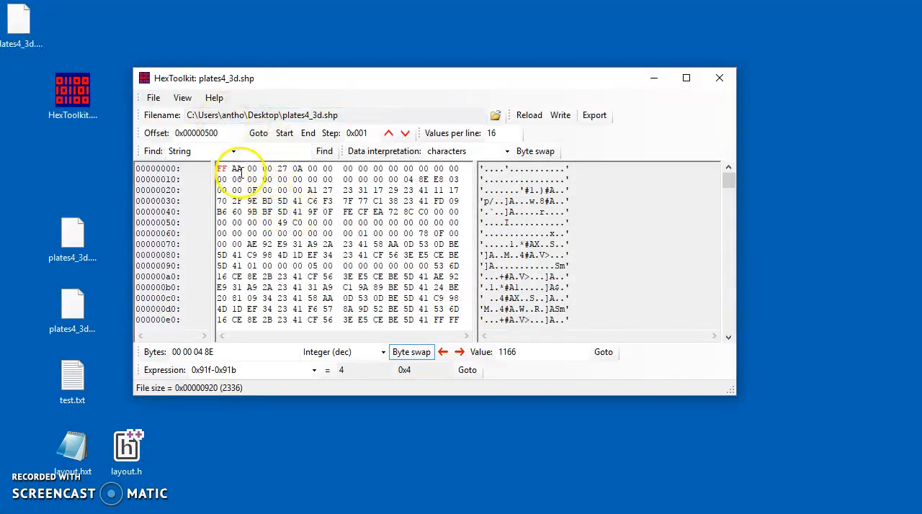
pyautogui.click(284, 139)
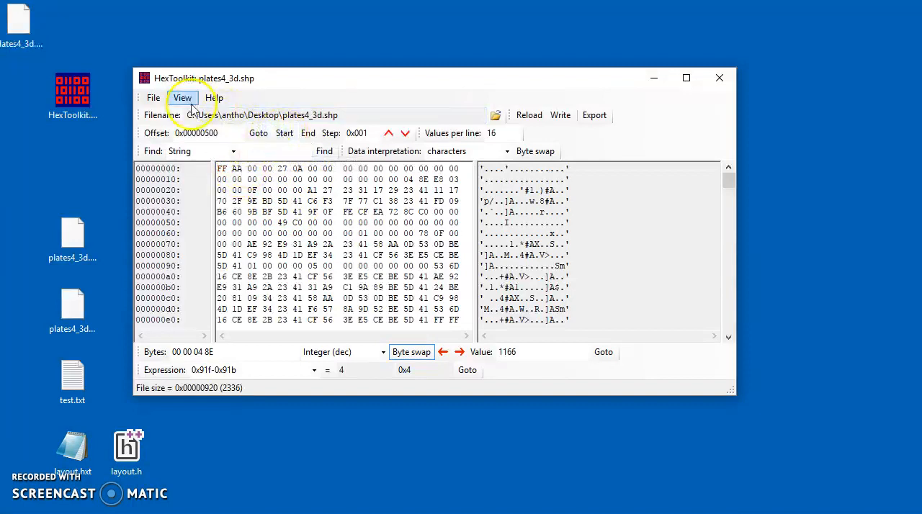
# Set 2 bytes at location 0x000000000 to the value 0xff, accepting the file modification
pyautogui.click(154, 98)
pyautogui.click(157, 212)
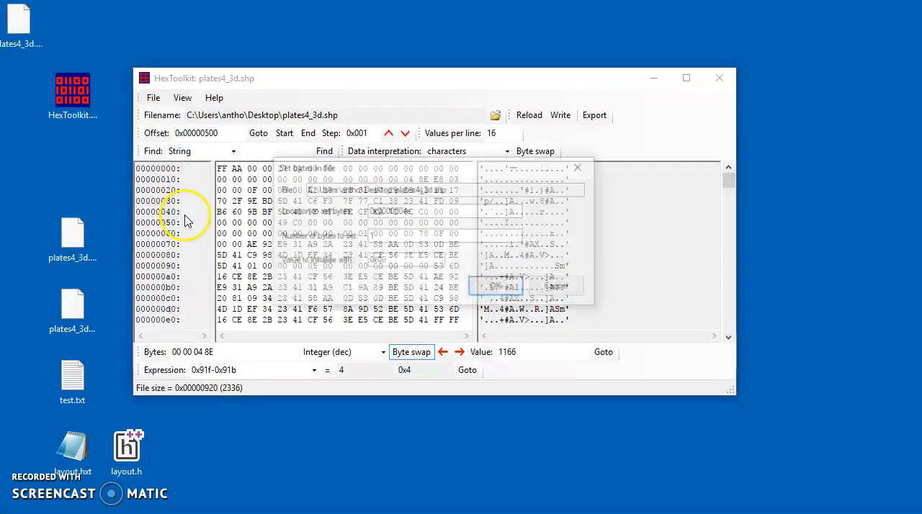
pyautogui.moveTo(392, 236); pyautogui.dragTo(356, 242)
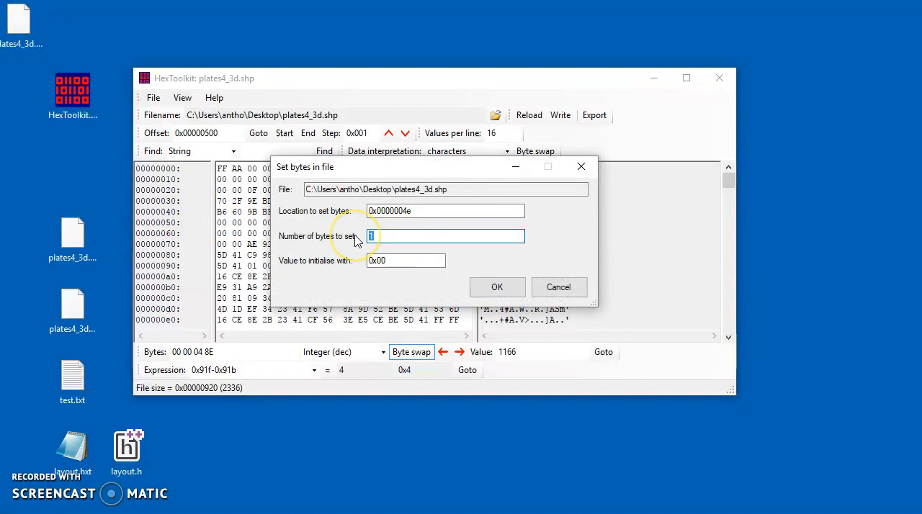
pyautogui.write('2')
pyautogui.click(384, 262)
pyautogui.moveTo(378, 262); pyautogui.dragTo(390, 262)
pyautogui.write('ff')
pyautogui.moveTo(402, 211); pyautogui.dragTo(418, 211)
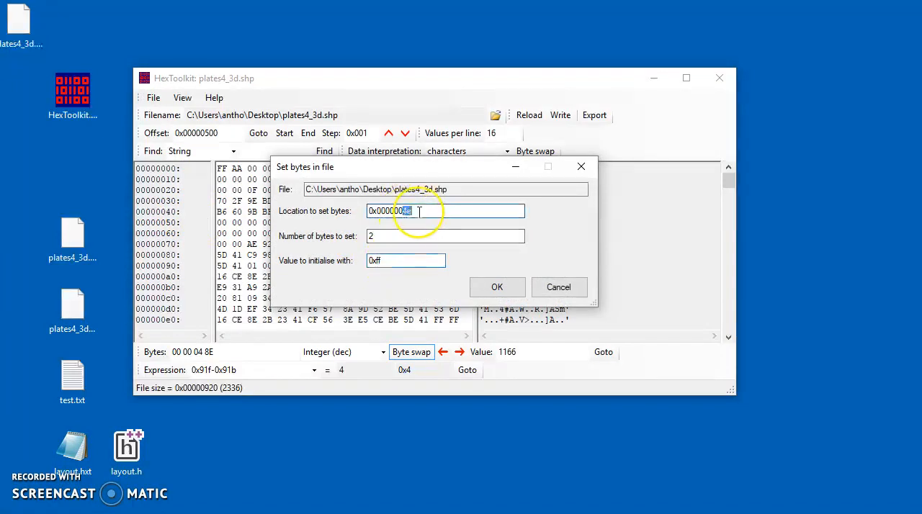
pyautogui.click(496, 285)
pyautogui.click(468, 313)
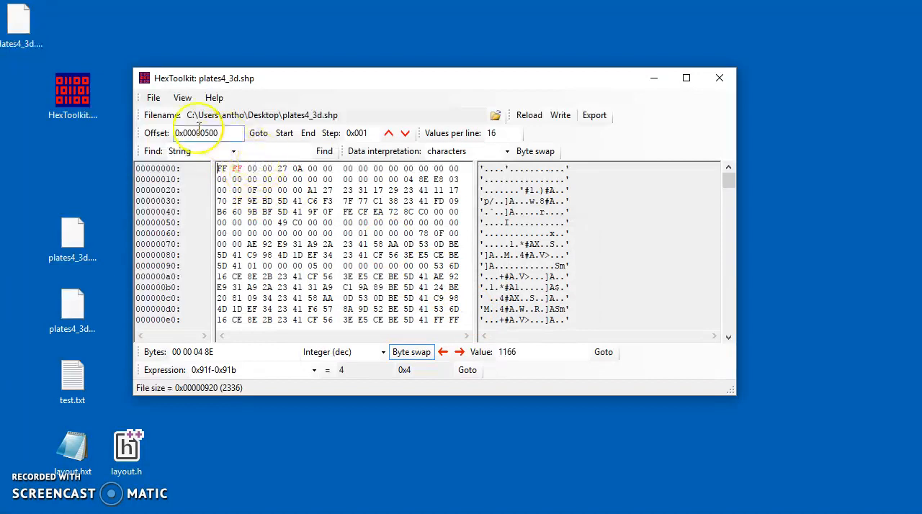
# Delete the 2 leading FF bytes at location 0x00000000, accepting the file modification
pyautogui.click(153, 99)
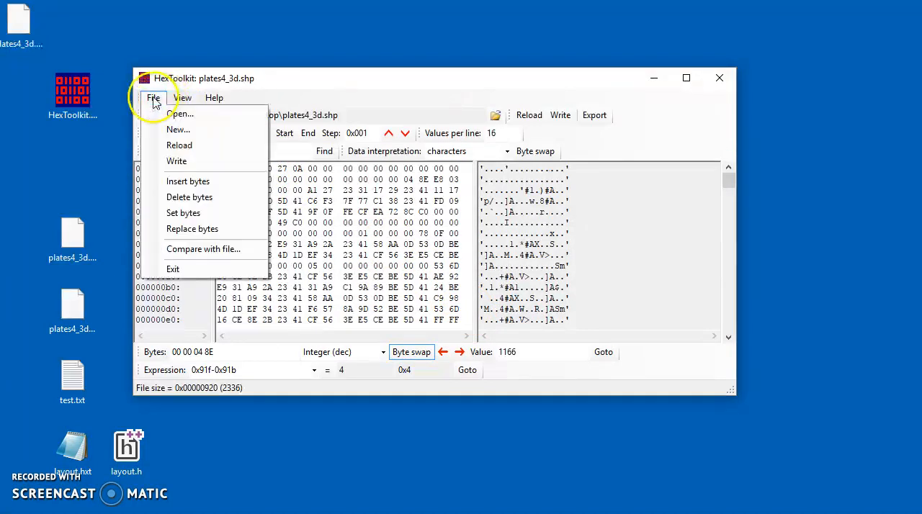
pyautogui.click(194, 197)
pyautogui.moveTo(411, 221); pyautogui.dragTo(360, 248)
pyautogui.write('00000000')
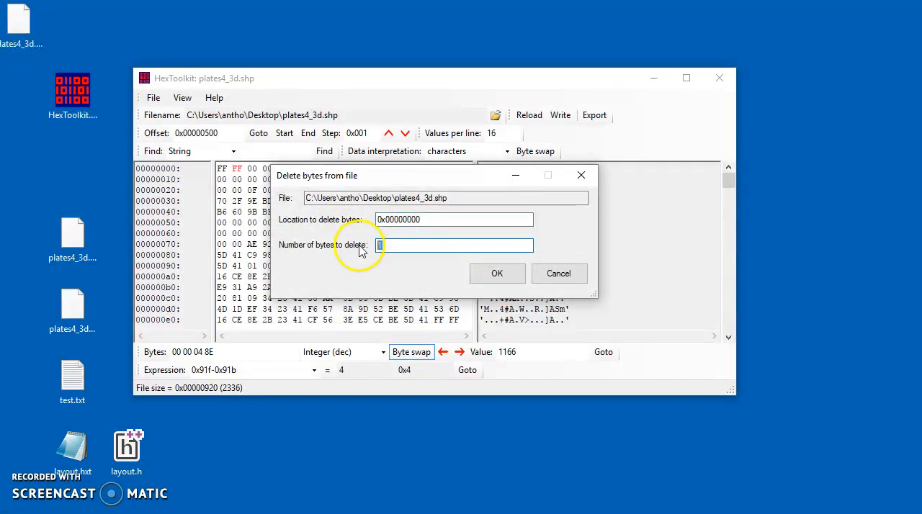
pyautogui.write('2')
pyautogui.click(497, 275)
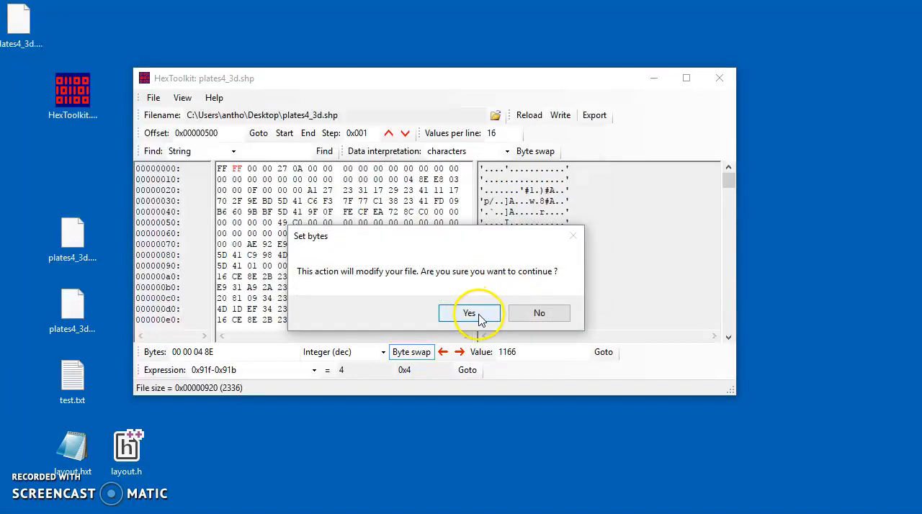
pyautogui.click(481, 315)
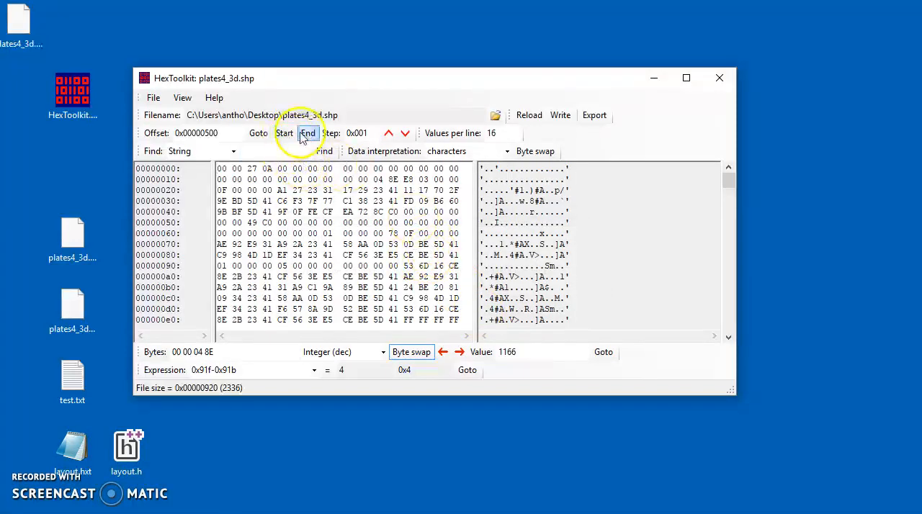
# Reload the file, check its last byte's offset, and return to the start of the file
pyautogui.click(307, 134)
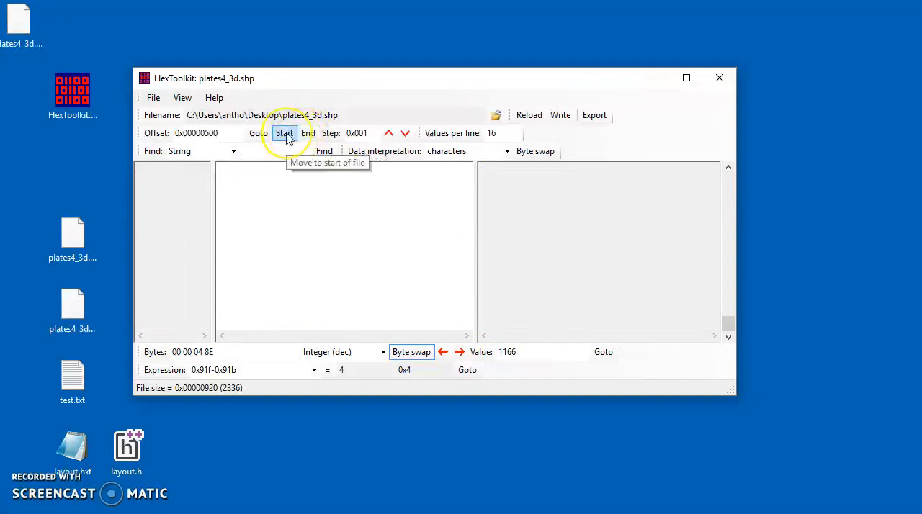
pyautogui.click(285, 134)
pyautogui.scroll(-14, 360, 223)
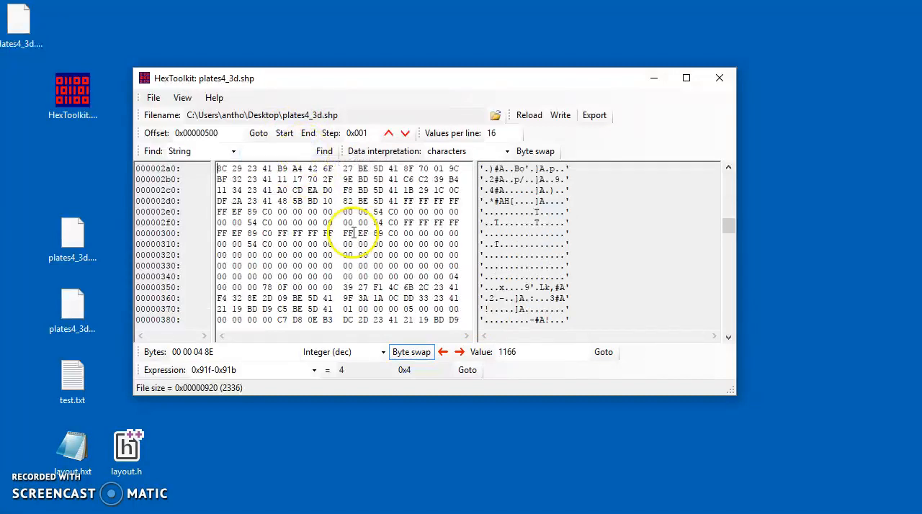
pyautogui.moveTo(729, 226); pyautogui.dragTo(697, 159)
pyautogui.click(529, 115)
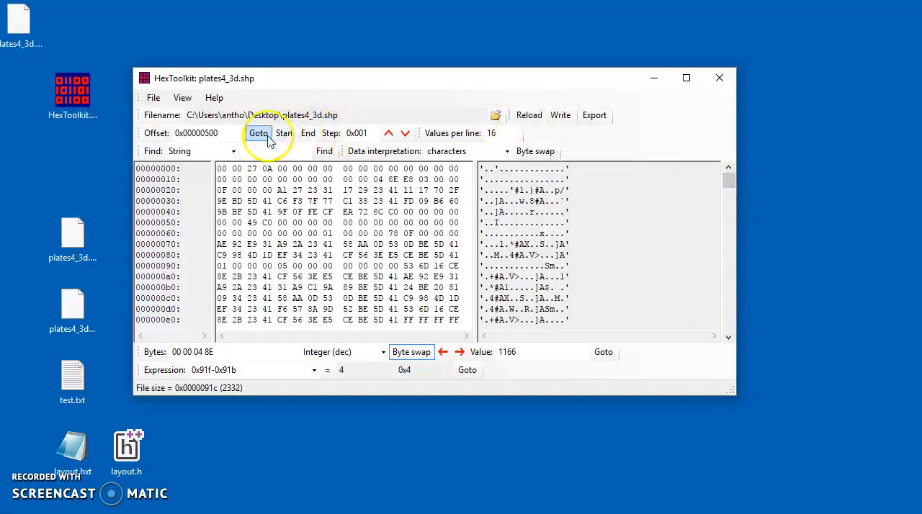
pyautogui.click(308, 134)
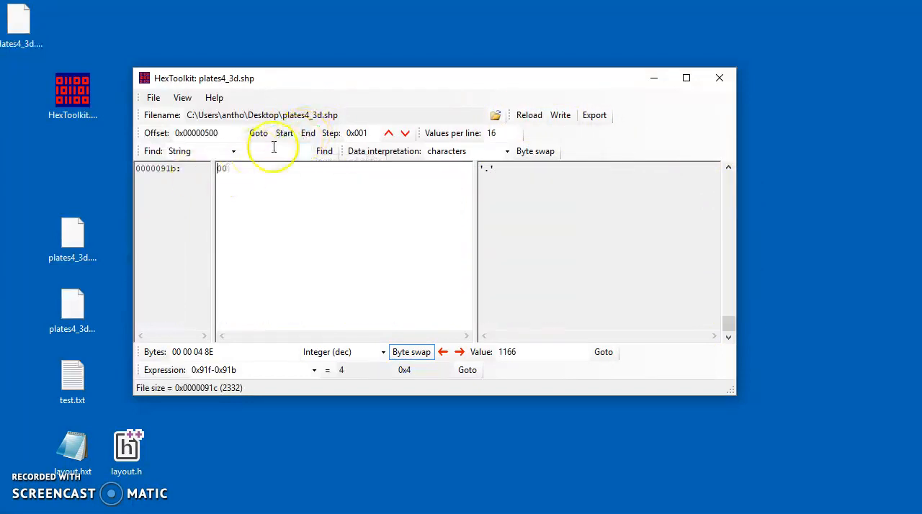
pyautogui.click(284, 134)
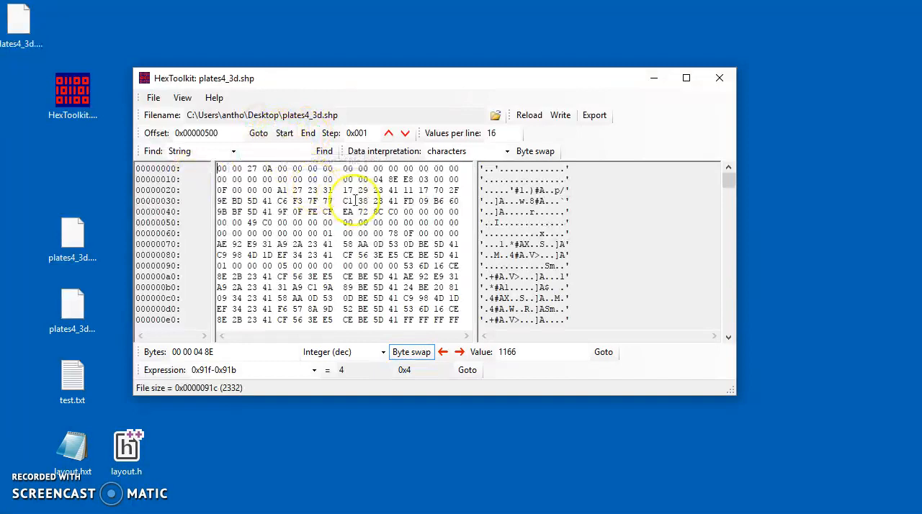
# Create a 16-byte binary file initialised with AD, save it as smallfile.bin on the Desktop, and place its icon near layout.h
pyautogui.click(152, 99)
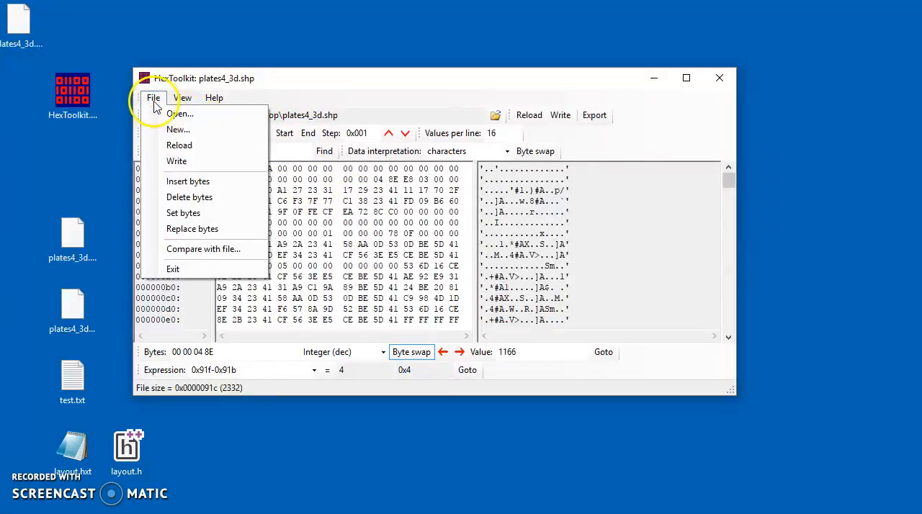
pyautogui.click(178, 130)
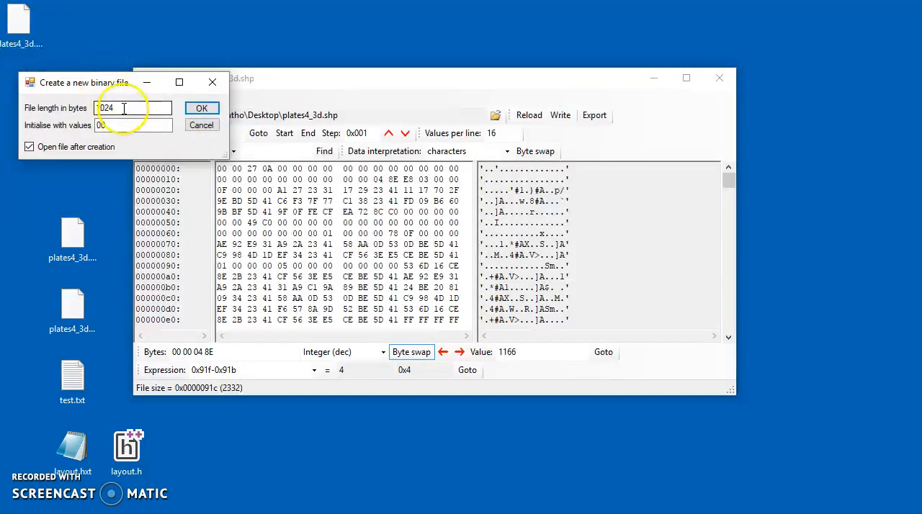
pyautogui.moveTo(122, 108); pyautogui.dragTo(97, 107)
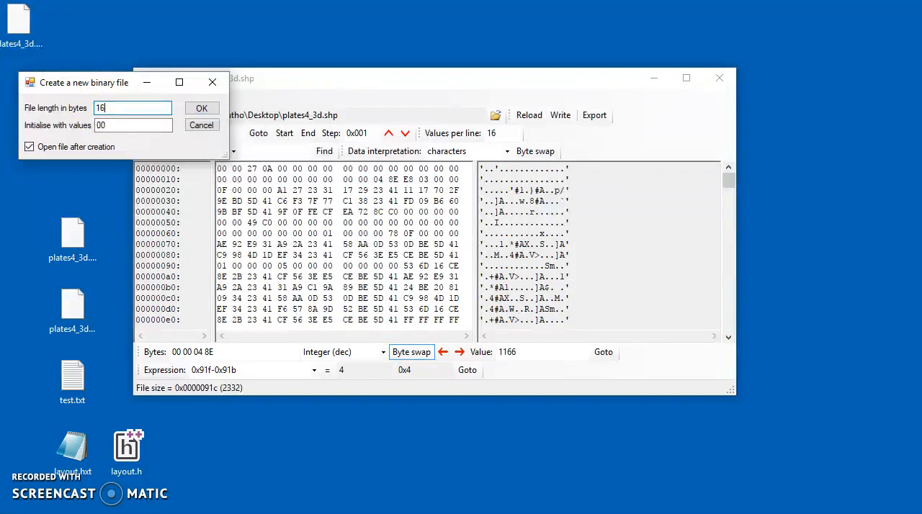
pyautogui.click(103, 126)
pyautogui.write('00')
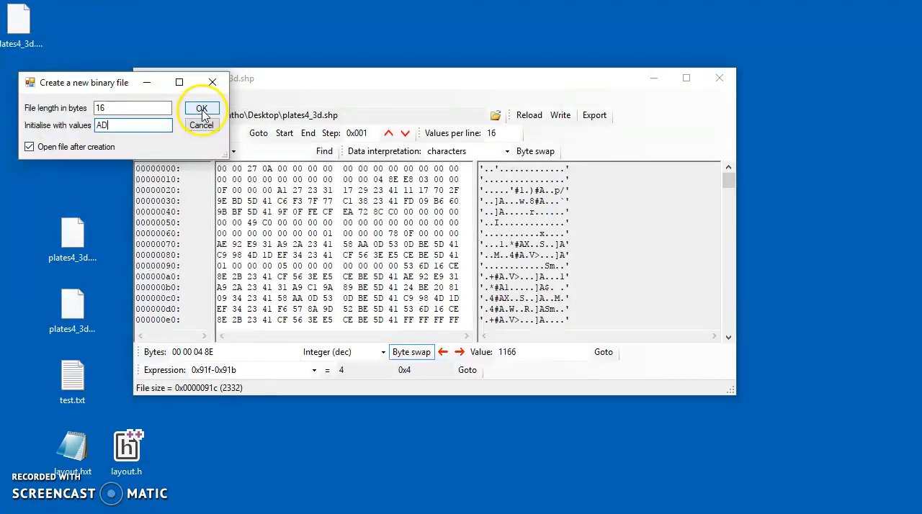
pyautogui.click(202, 110)
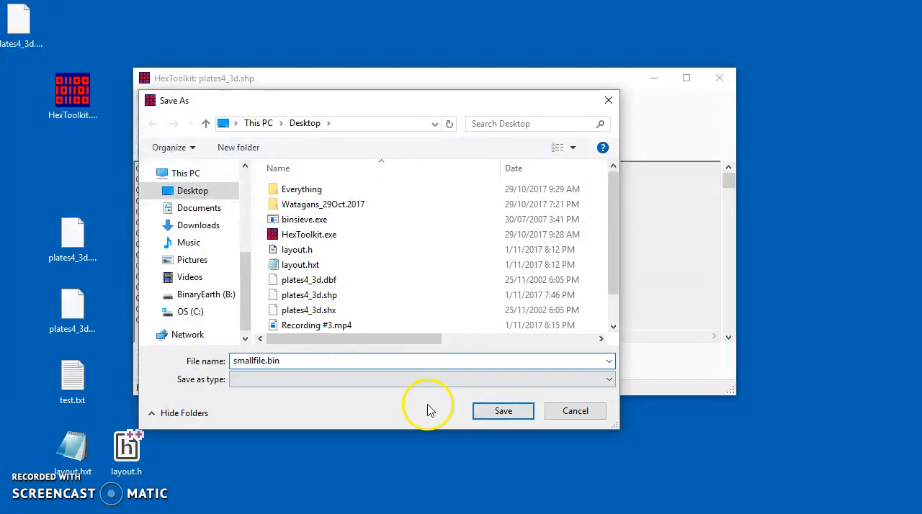
pyautogui.click(498, 409)
pyautogui.moveTo(16, 93); pyautogui.dragTo(237, 450)
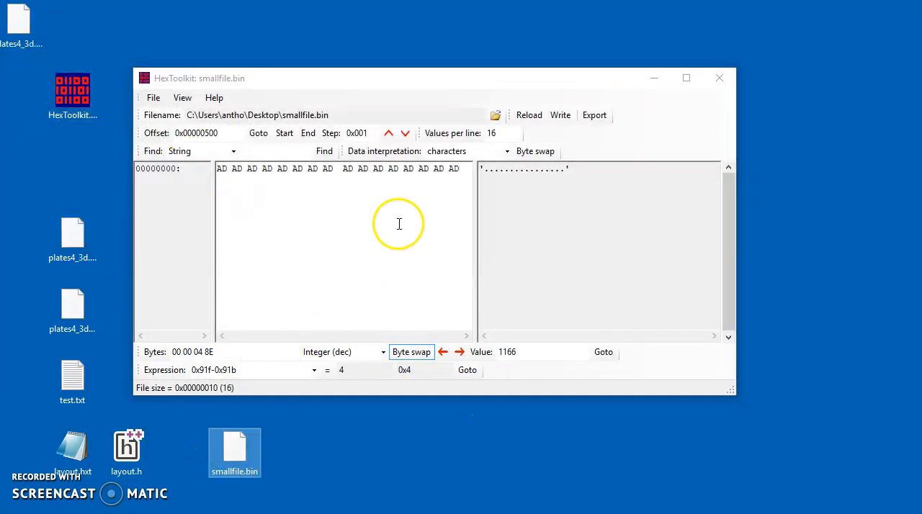
# Close the hex editor without saving the field layout data
pyautogui.click(718, 79)
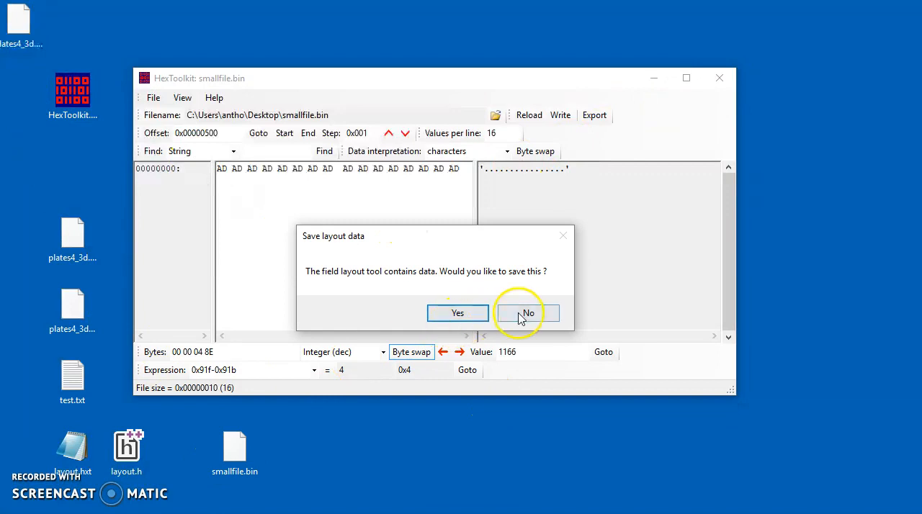
pyautogui.click(526, 314)
pyautogui.rightClick(236, 444)
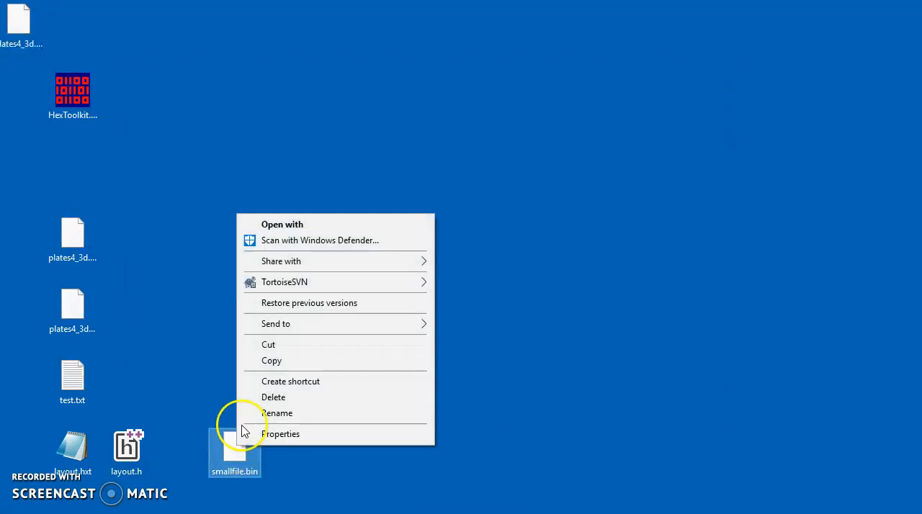
pyautogui.click(216, 376)
# Relaunch HexToolkit and open smallfile.bin from the Desktop
pyautogui.click(92, 88)
pyautogui.doubleClick(92, 88)
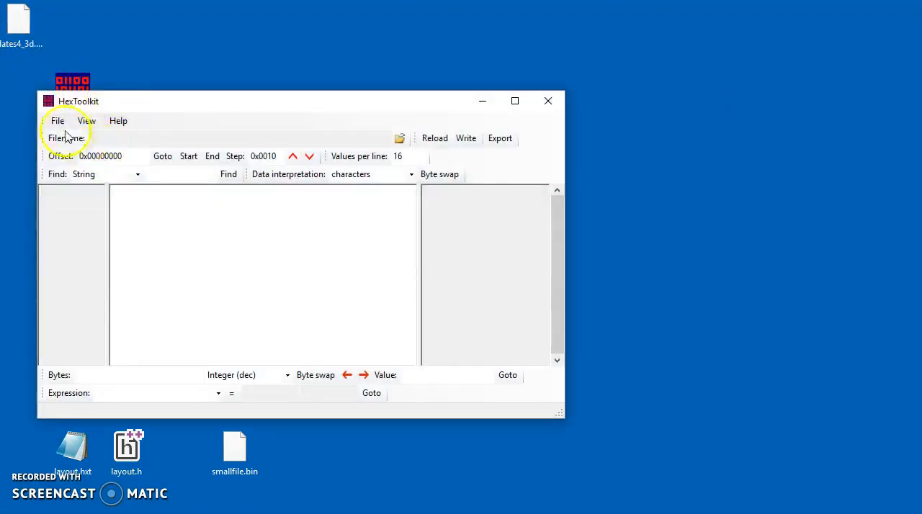
pyautogui.click(58, 121)
pyautogui.click(84, 138)
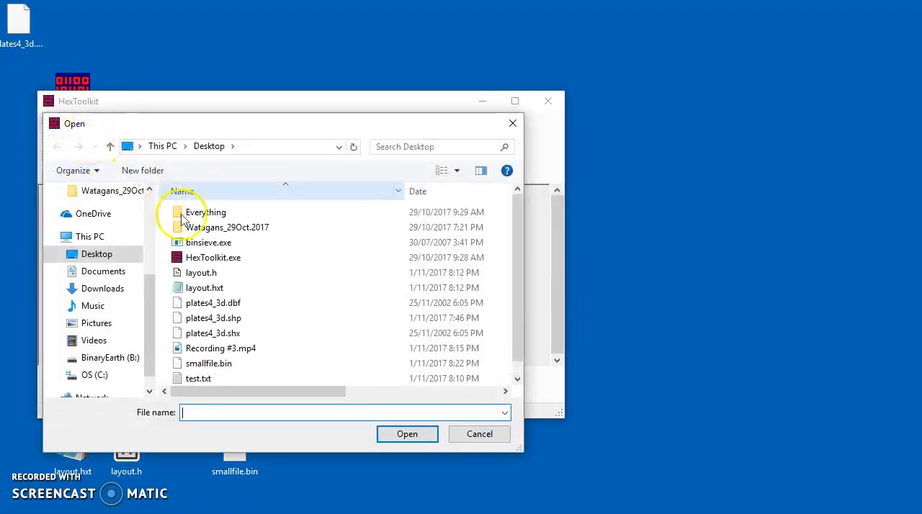
pyautogui.scroll(-1, 316, 284)
pyautogui.click(216, 347)
pyautogui.click(401, 436)
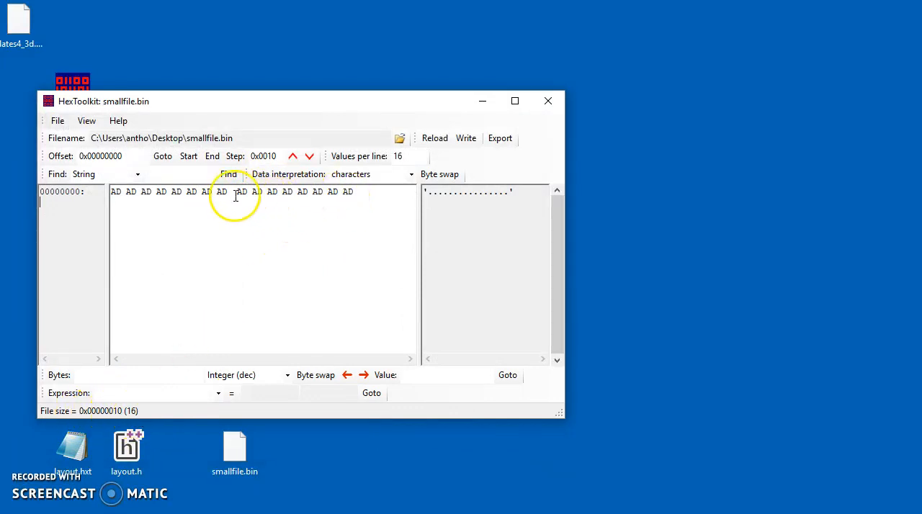
# Open plates4_3d.shp to view its bytes, and close the hex editor
pyautogui.click(57, 121)
pyautogui.click(85, 137)
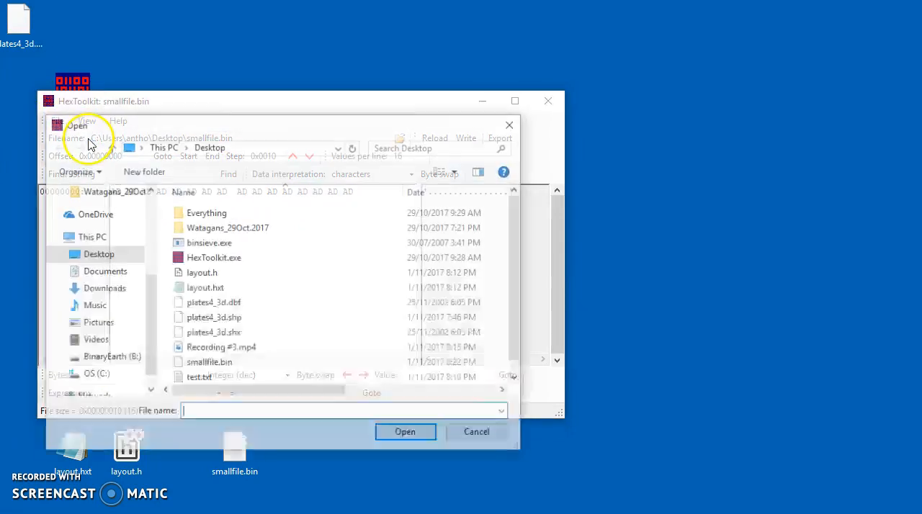
pyautogui.click(401, 434)
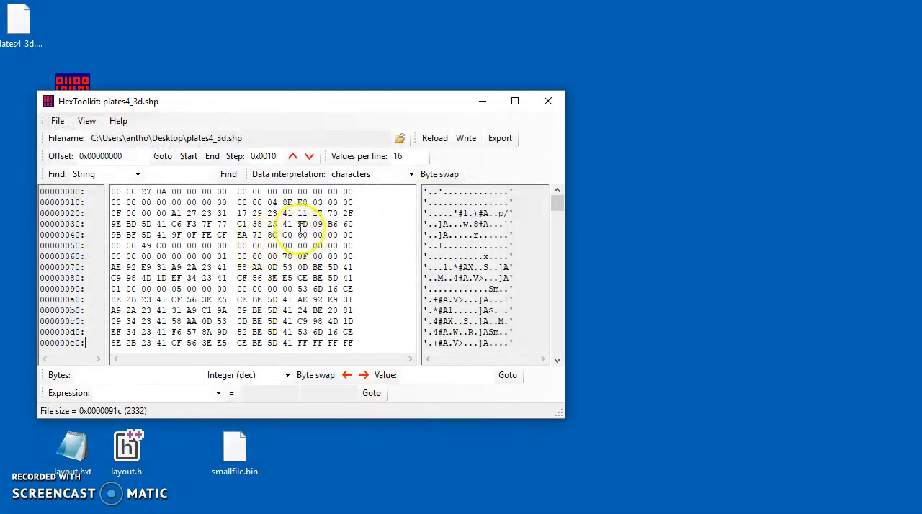
pyautogui.moveTo(180, 106); pyautogui.dragTo(295, 92)
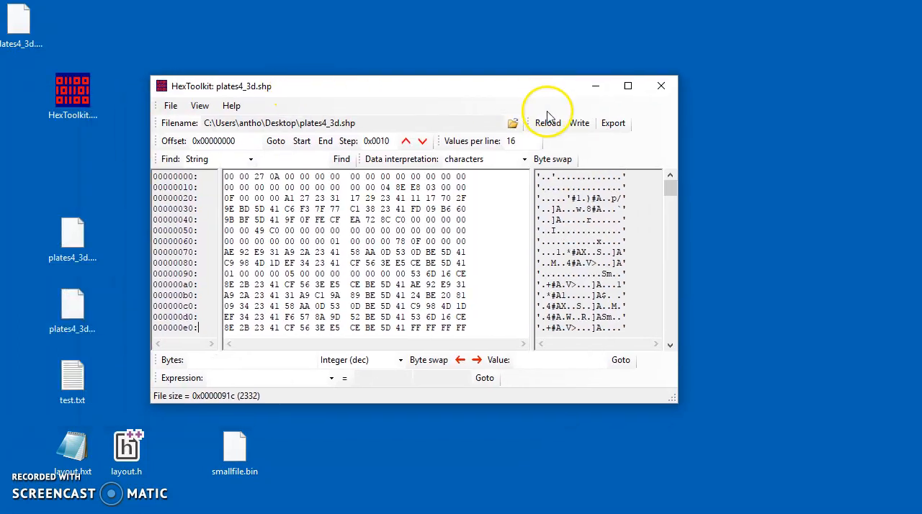
pyautogui.click(661, 87)
# Move plates4_3d.shp below the HexToolkit icon on the desktop, duplicate it, and place the copy beside the original
pyautogui.click(74, 306)
pyautogui.click(83, 250)
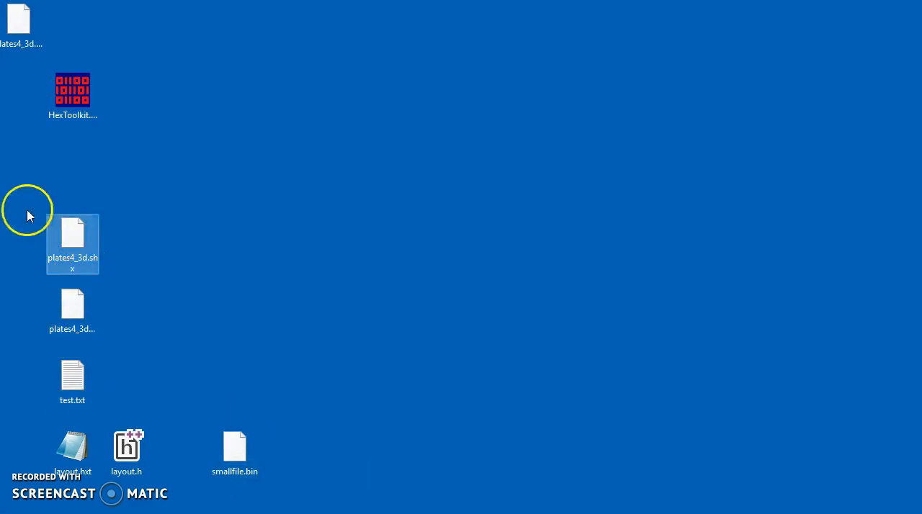
pyautogui.moveTo(25, 18); pyautogui.dragTo(77, 180)
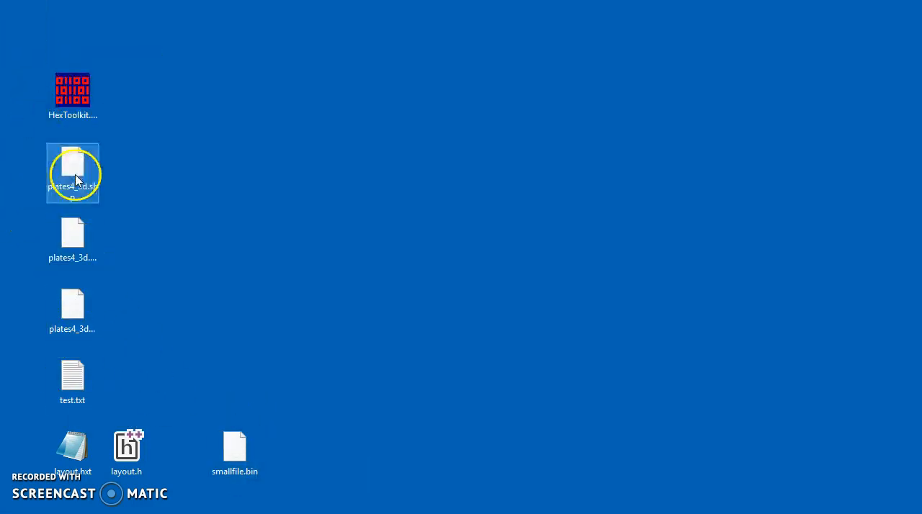
pyautogui.hotkey('ctrl', 'c')
pyautogui.click(140, 196)
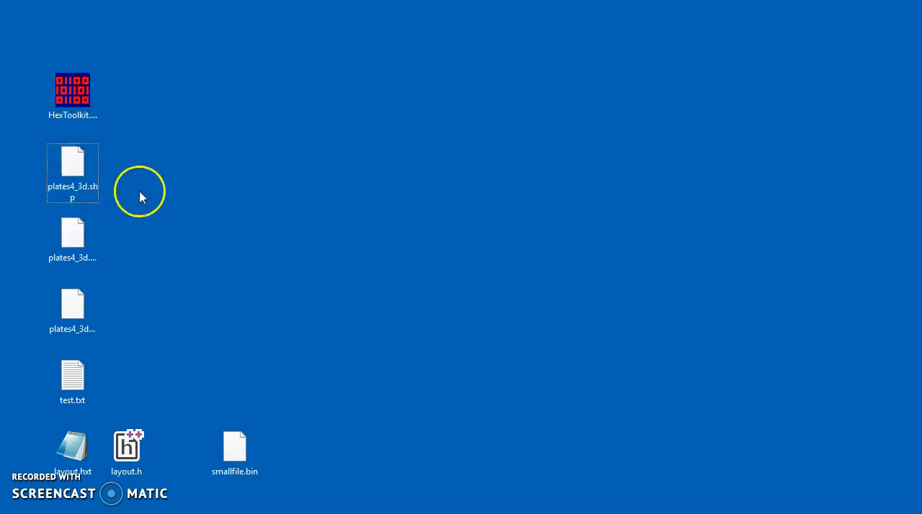
pyautogui.hotkey('ctrl', 'v')
pyautogui.moveTo(22, 25); pyautogui.dragTo(138, 174)
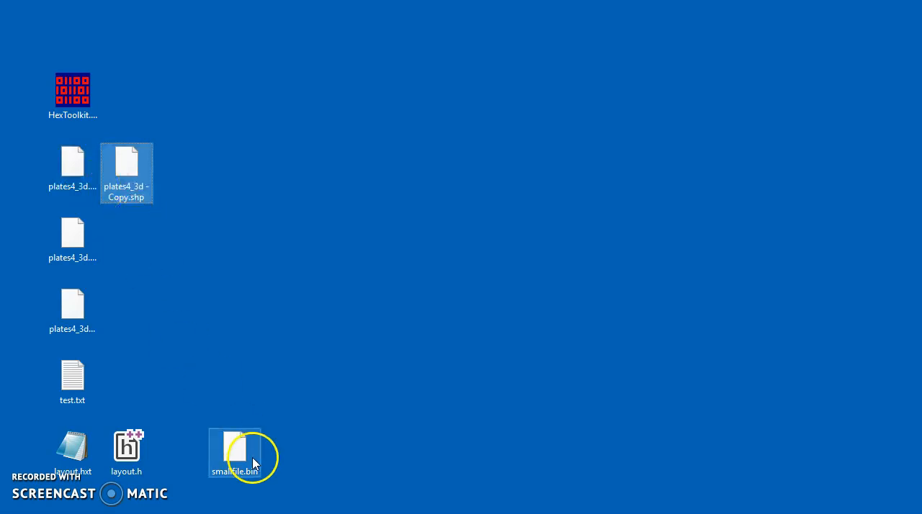
# Launch HexToolkit and open the file plates4_3d - Copy.shp
pyautogui.doubleClick(75, 93)
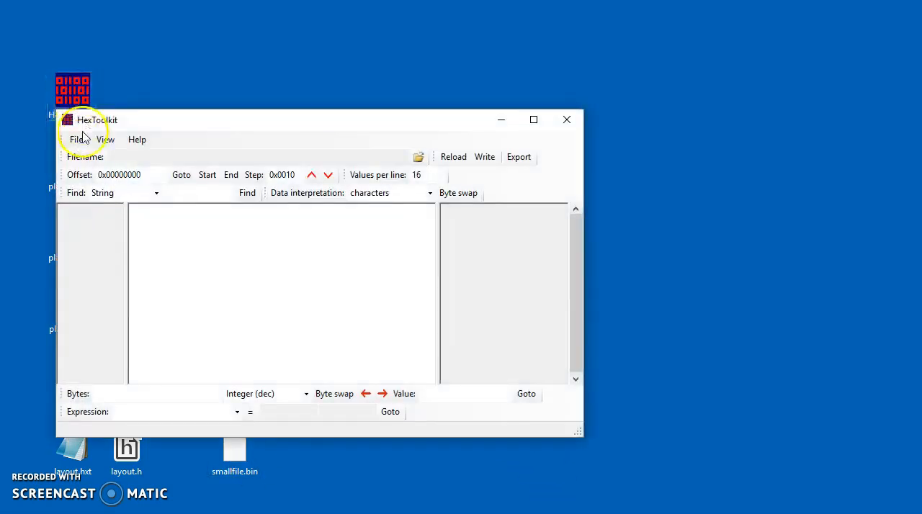
pyautogui.click(76, 140)
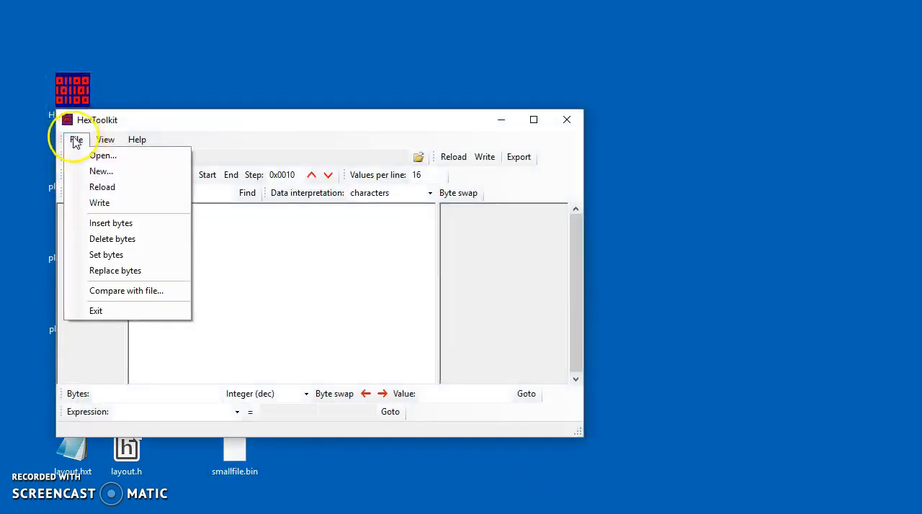
pyautogui.click(92, 156)
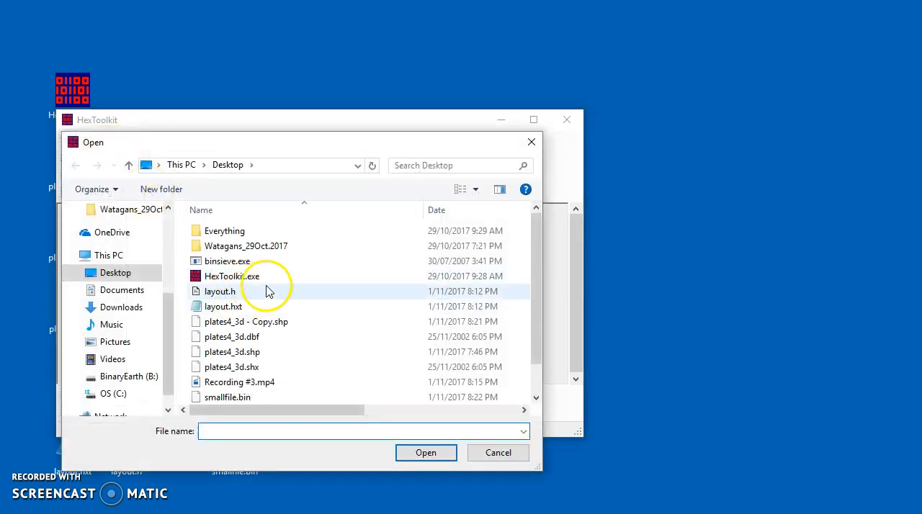
pyautogui.click(267, 321)
pyautogui.click(426, 452)
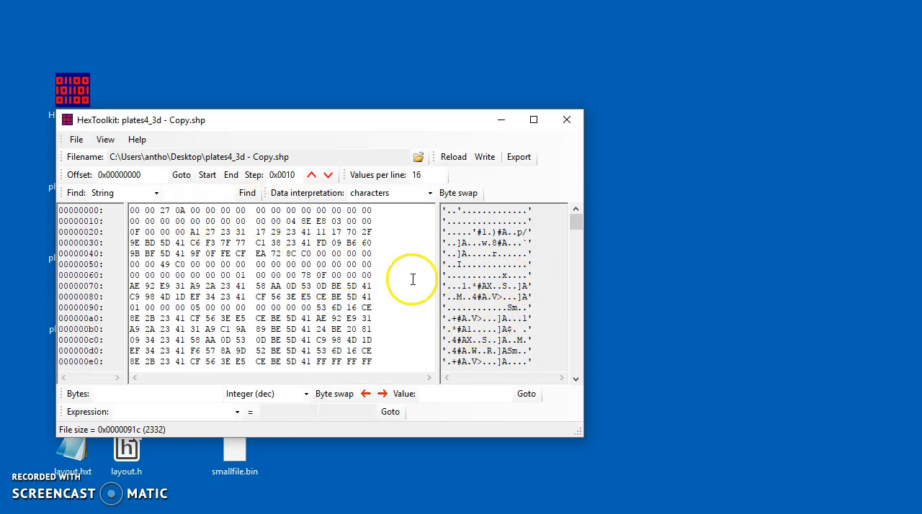
# Overwrite the ninth and tenth bytes of the first line with AD AD and write the change to the file
pyautogui.moveTo(257, 211); pyautogui.dragTo(269, 211)
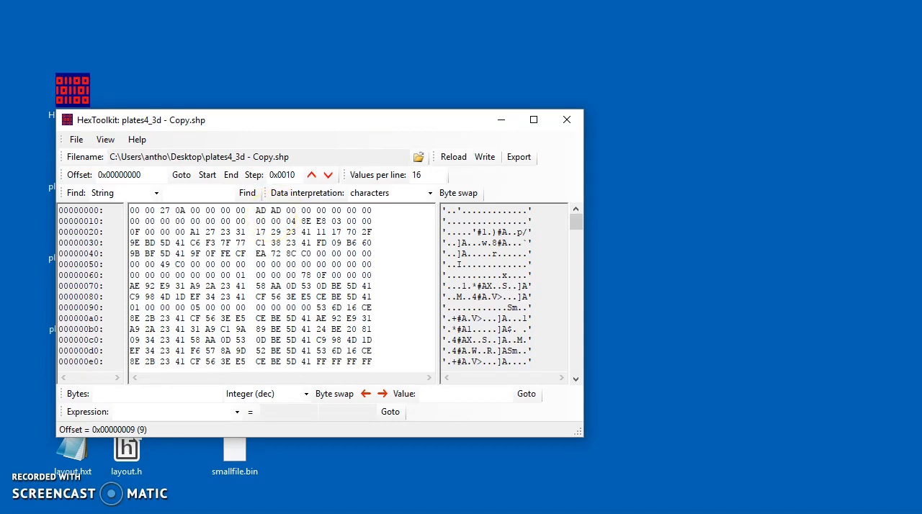
pyautogui.click(485, 157)
pyautogui.click(430, 314)
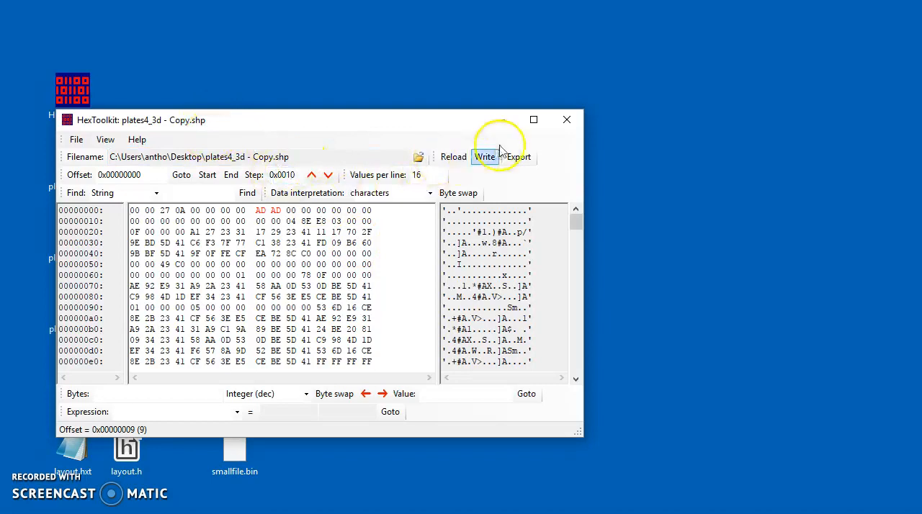
# Compare the open copy with the original plates4_3d.shp and move the comparison window clear for viewing
pyautogui.click(78, 140)
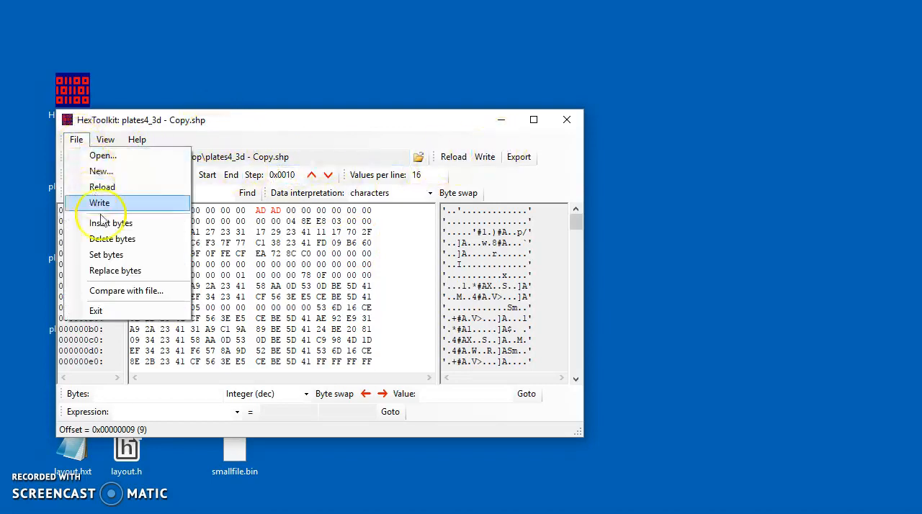
pyautogui.click(103, 292)
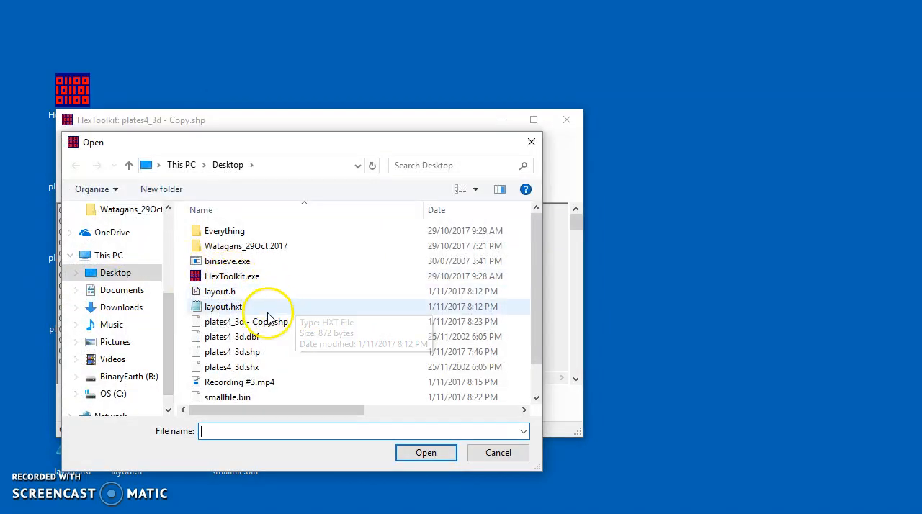
pyautogui.click(255, 355)
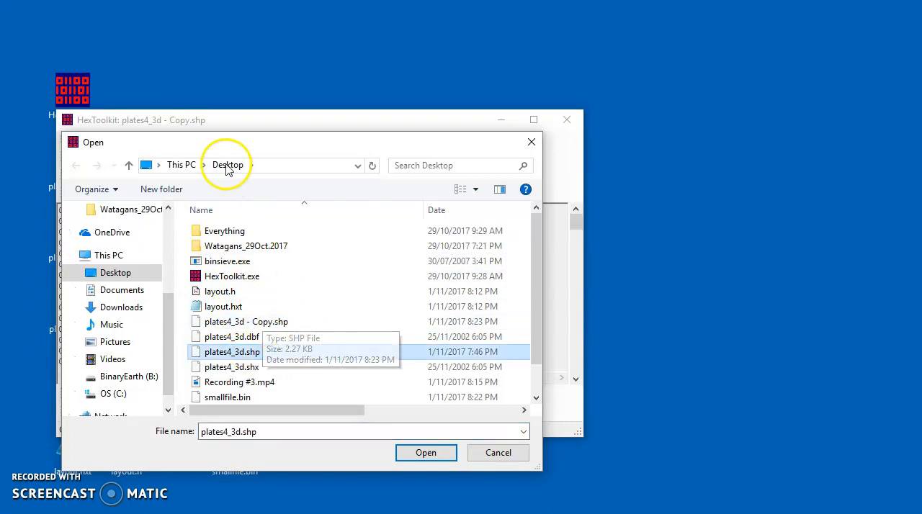
pyautogui.click(425, 454)
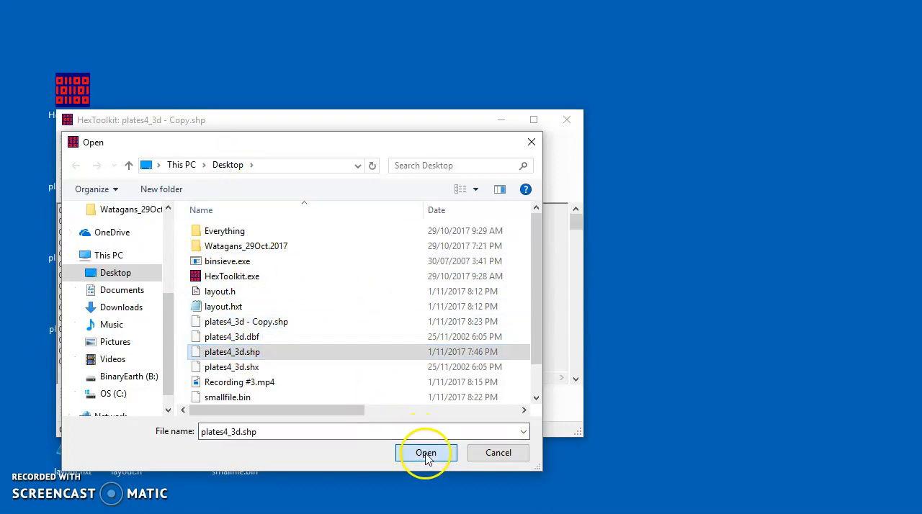
pyautogui.moveTo(237, 17); pyautogui.dragTo(409, 99)
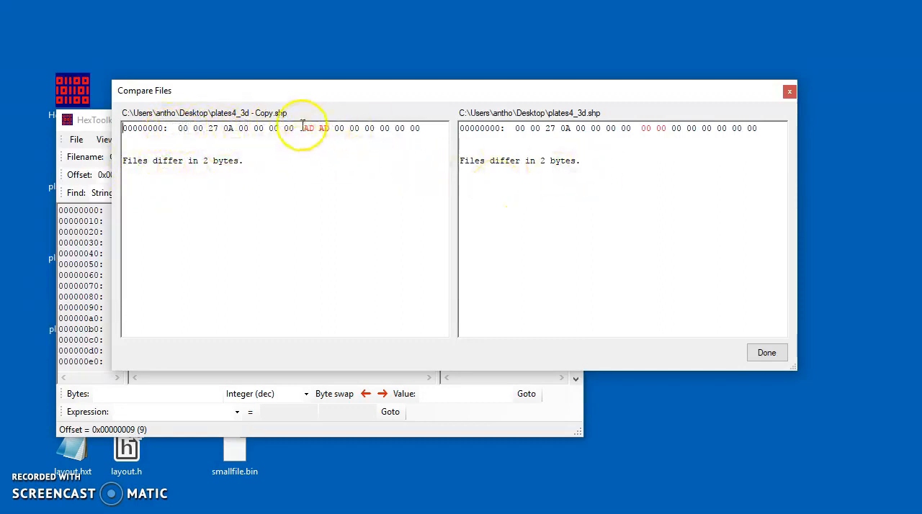
# Examine the differing bytes of both files in the comparison and close it
pyautogui.moveTo(305, 130); pyautogui.dragTo(324, 133)
pyautogui.click(470, 143)
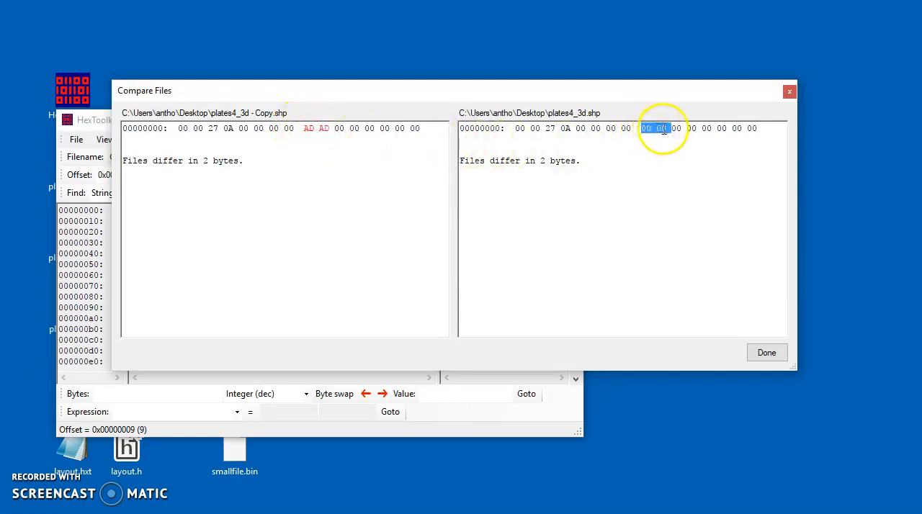
pyautogui.click(706, 300)
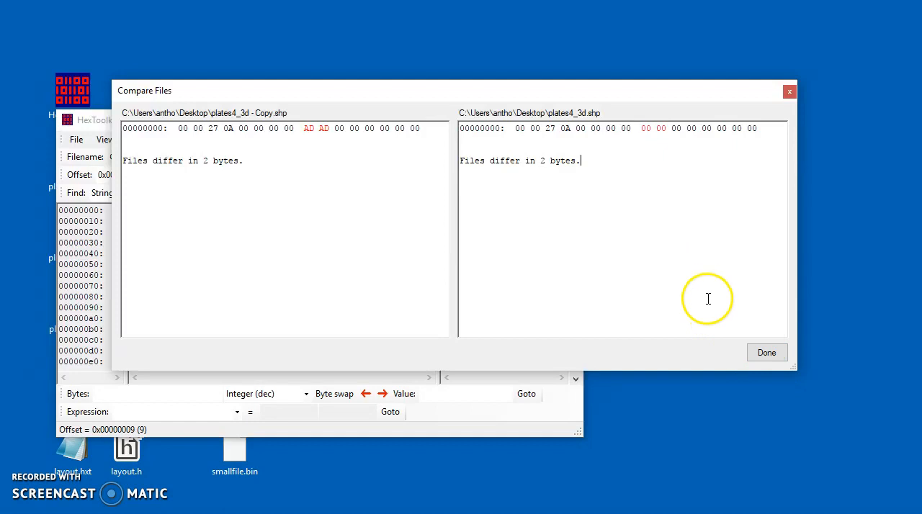
pyautogui.click(766, 354)
# Move the hex editor window away from the desktop icons and close it
pyautogui.moveTo(387, 118); pyautogui.dragTo(518, 79)
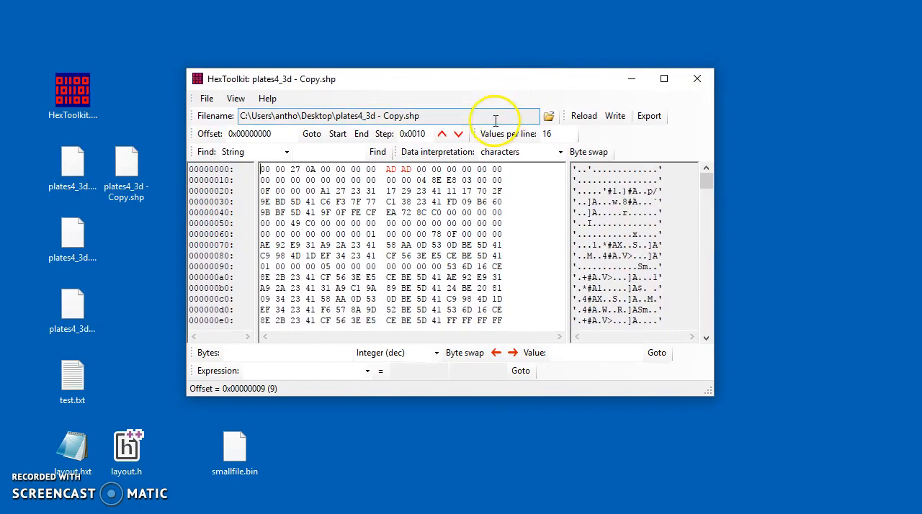
pyautogui.click(117, 173)
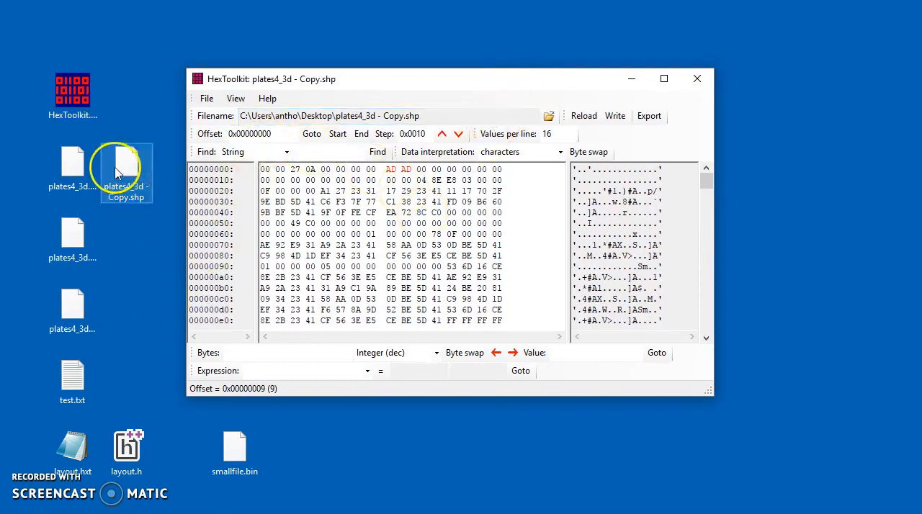
pyautogui.rightClick(117, 173)
pyautogui.click(89, 168)
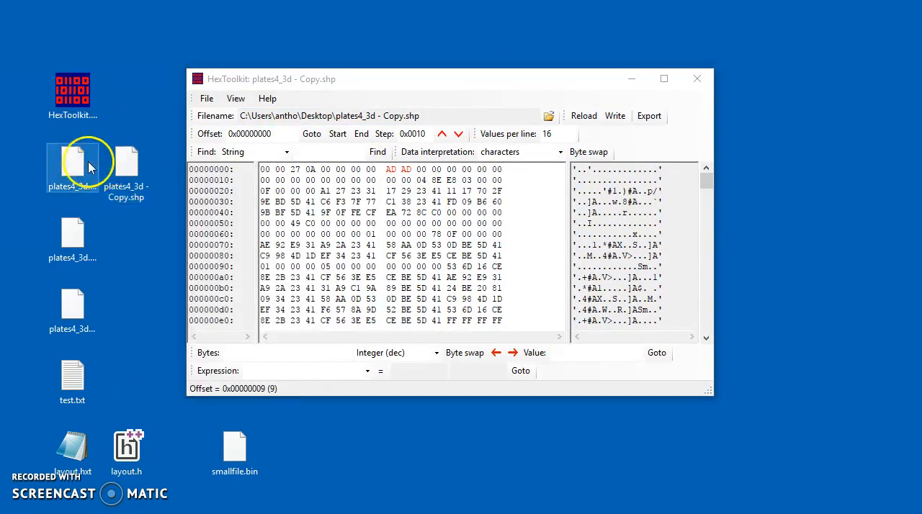
pyautogui.click(697, 79)
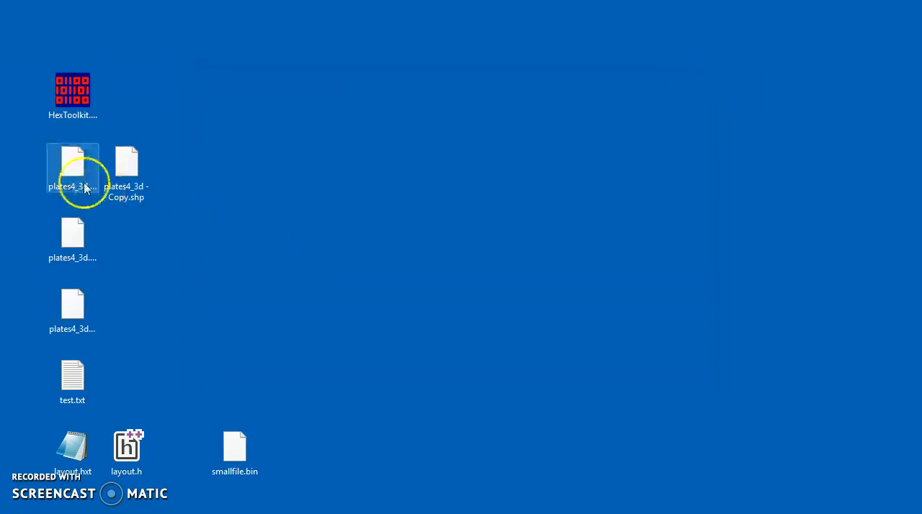
# Send plates4_3d.shp and its copy together to HexToolkit for comparison and move the comparison window clear for viewing
pyautogui.keyDown('ctrl'); pyautogui.click(112, 164); pyautogui.keyUp('ctrl')
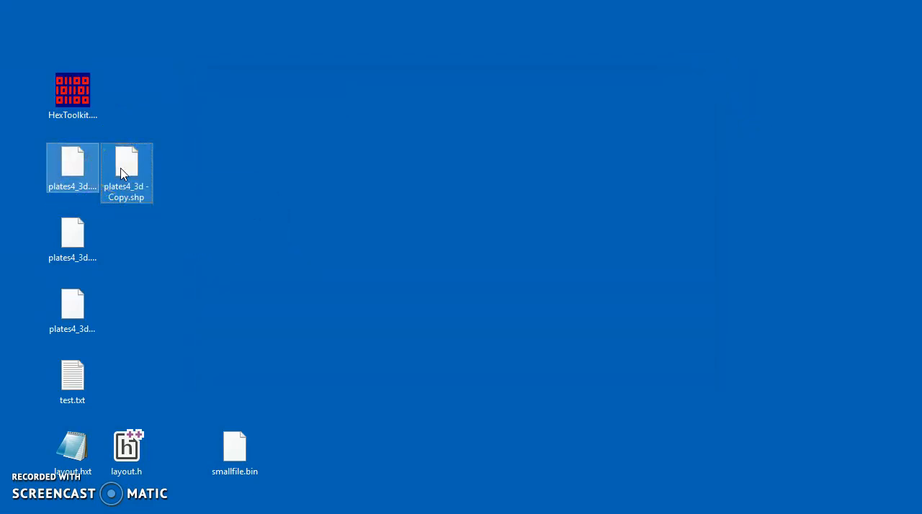
pyautogui.rightClick(121, 173)
pyautogui.moveTo(163, 241)
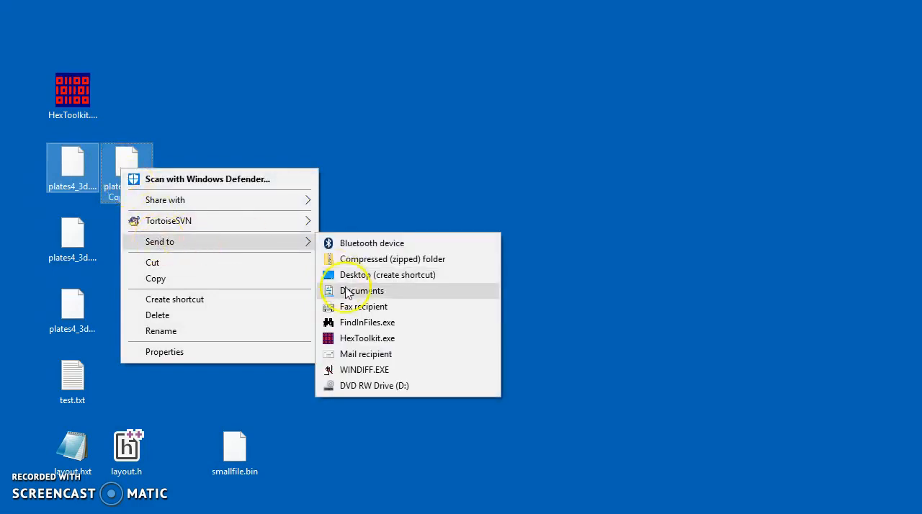
pyautogui.click(373, 338)
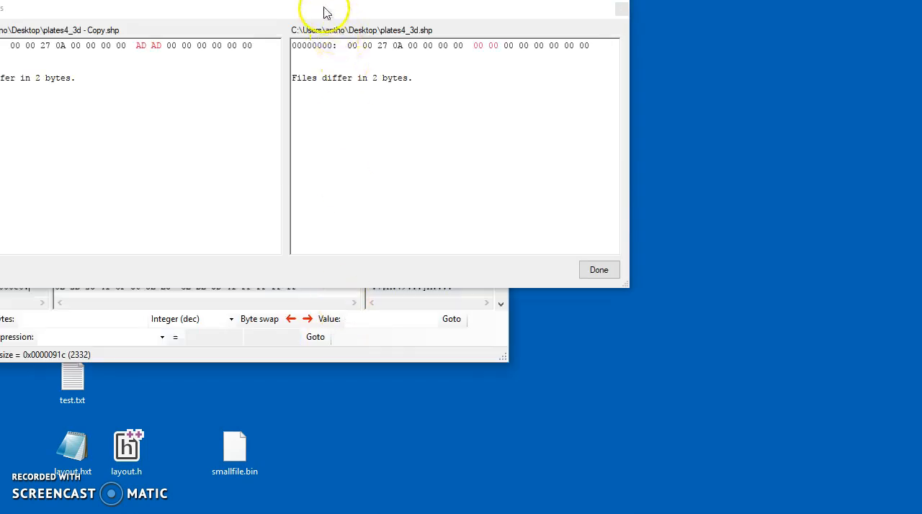
pyautogui.moveTo(324, 13); pyautogui.dragTo(404, 94)
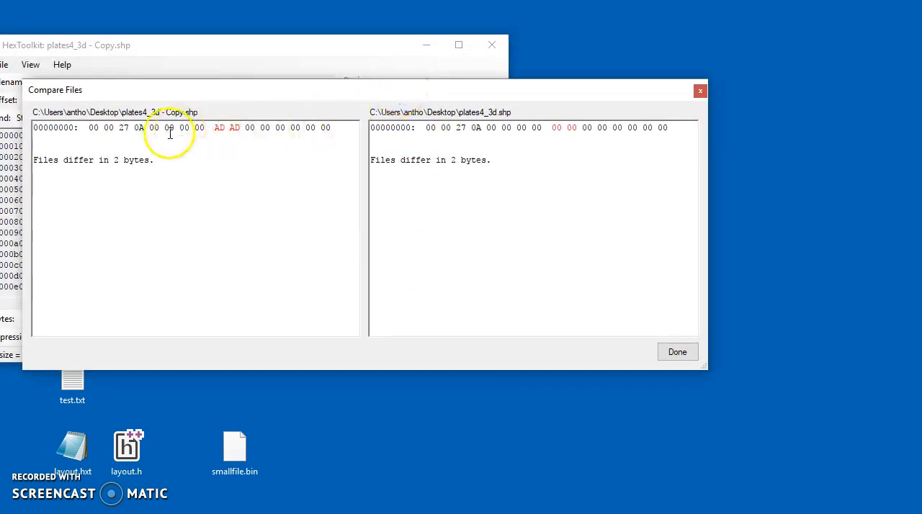
# Close the file comparison and the HexToolkit window behind it
pyautogui.click(700, 93)
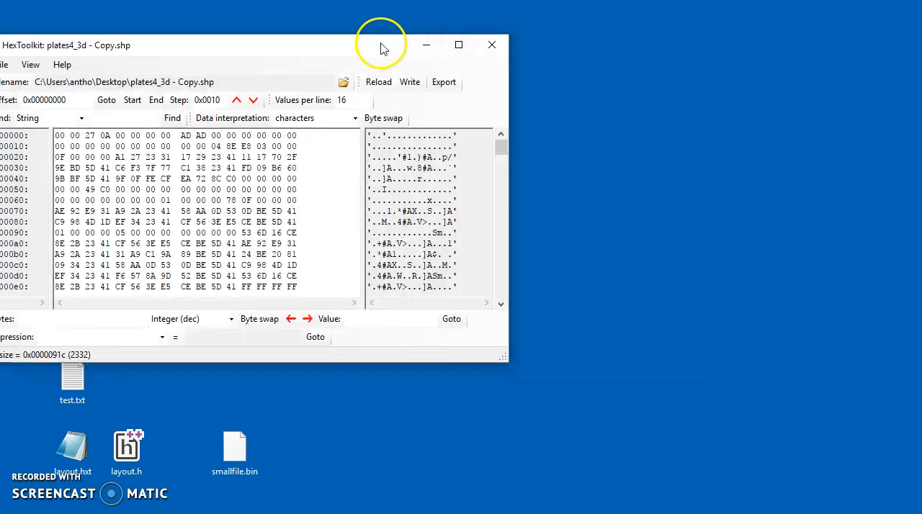
pyautogui.moveTo(380, 45); pyautogui.dragTo(479, 62)
pyautogui.click(591, 62)
# Send only plates4_3d.shp from the desktop to HexToolkit, view it beside the icons, and close the editor
pyautogui.click(83, 173)
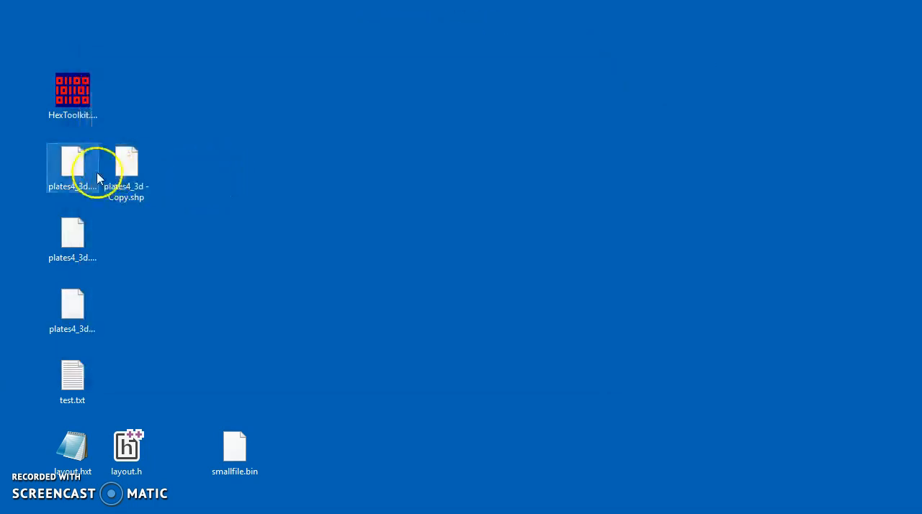
pyautogui.rightClick(79, 175)
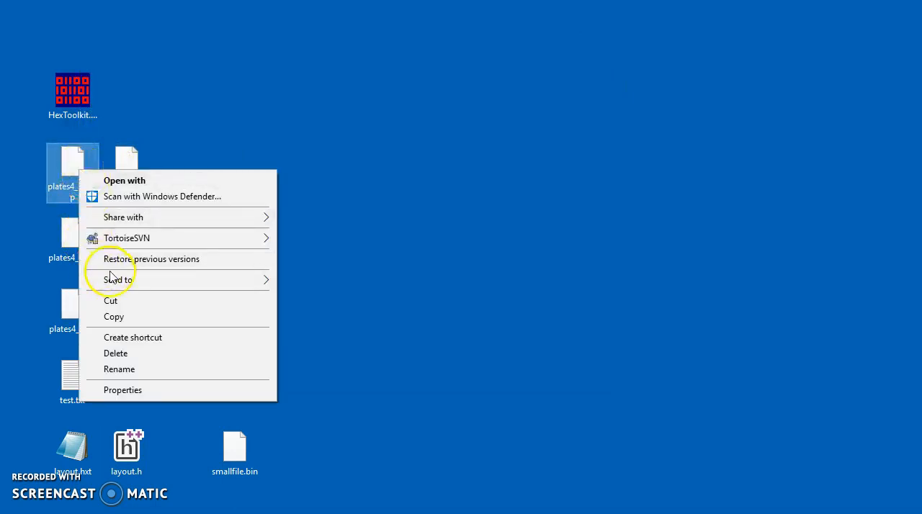
pyautogui.moveTo(137, 281)
pyautogui.click(325, 377)
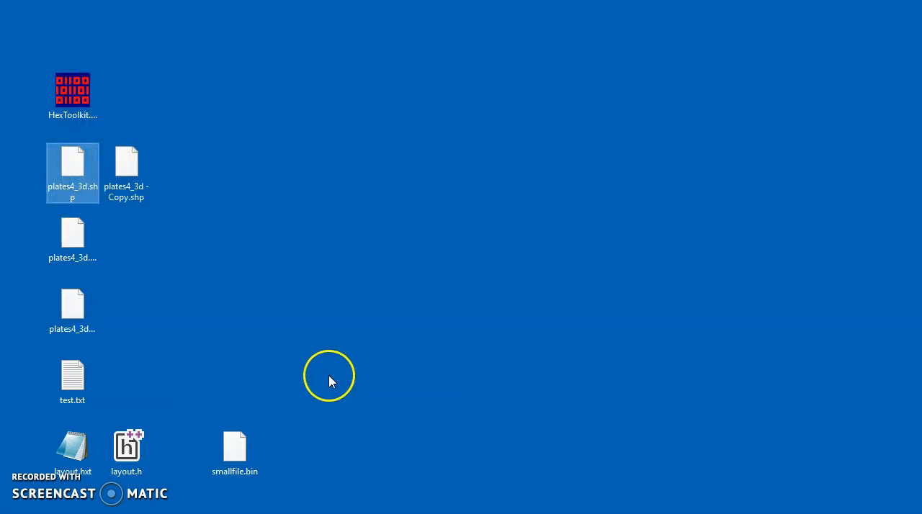
pyautogui.moveTo(308, 90); pyautogui.dragTo(492, 83)
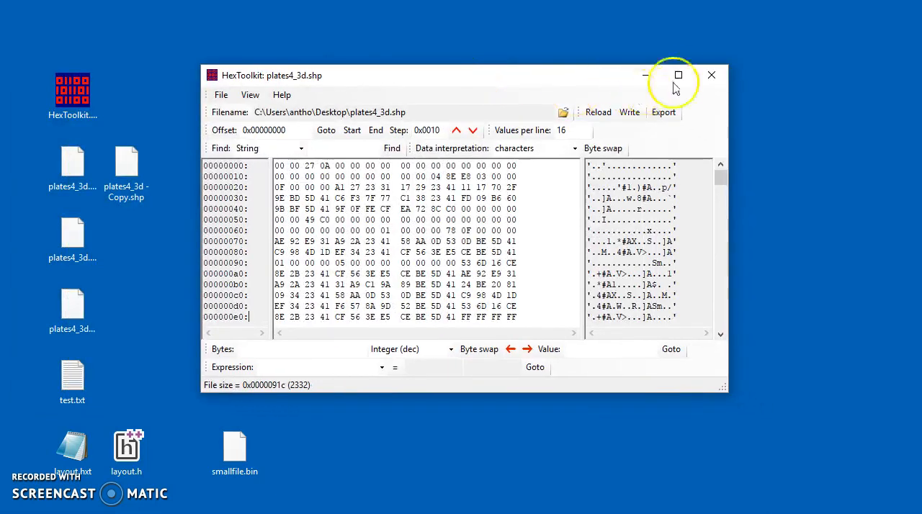
pyautogui.click(711, 75)
# Launch HexToolkit from the desktop without a file and open plates4_3d.shp in it
pyautogui.doubleClick(68, 95)
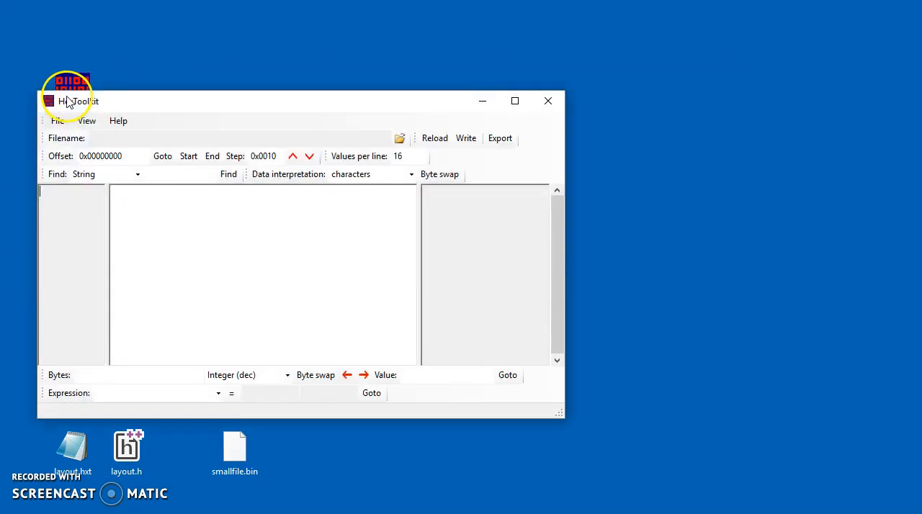
pyautogui.moveTo(136, 111); pyautogui.dragTo(316, 120)
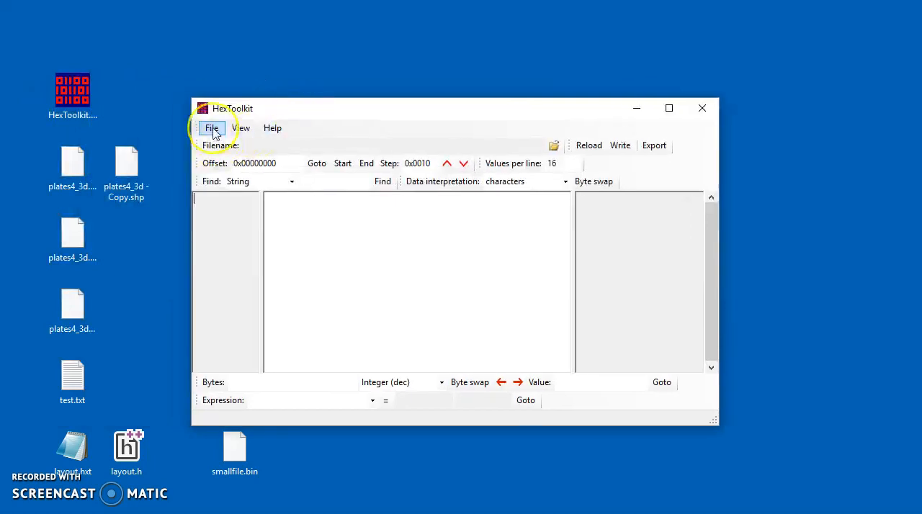
pyautogui.click(212, 129)
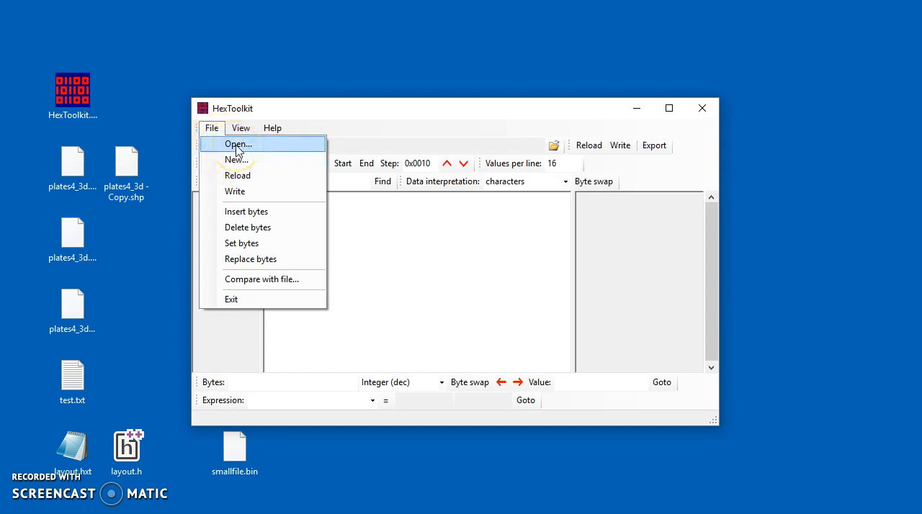
pyautogui.click(237, 147)
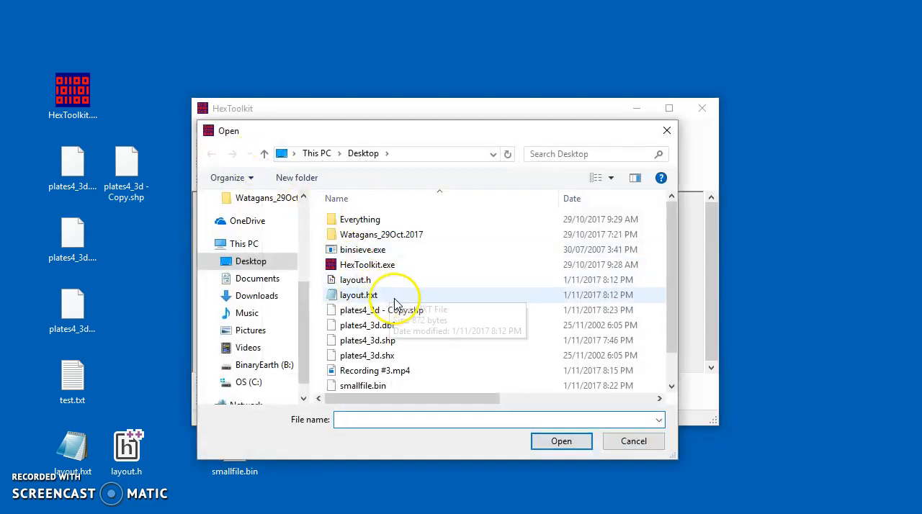
pyautogui.doubleClick(391, 343)
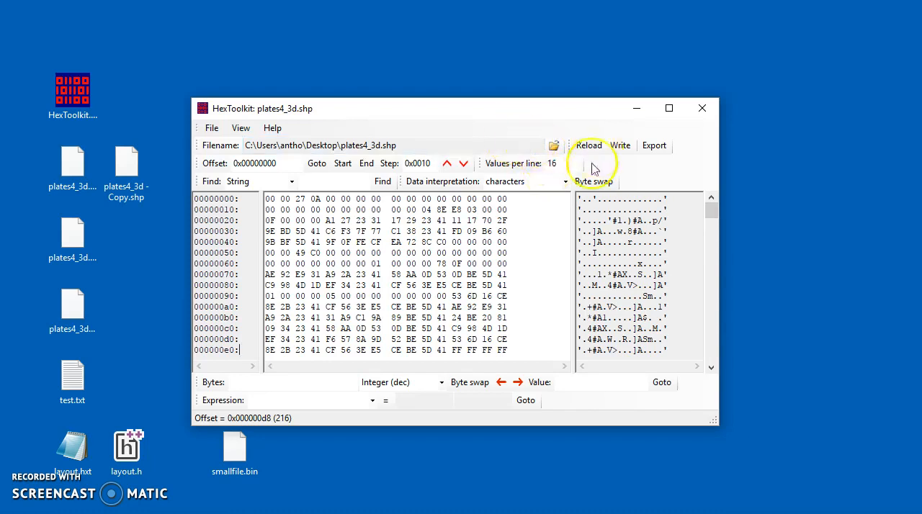
# Interpret the data as double (8 byte) and set the values per line to 4
pyautogui.click(565, 181)
pyautogui.click(537, 250)
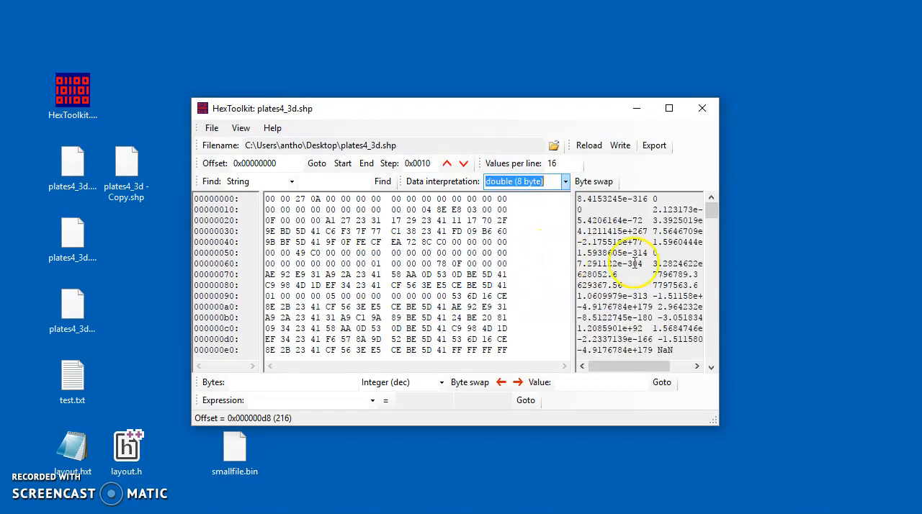
pyautogui.doubleClick(551, 163)
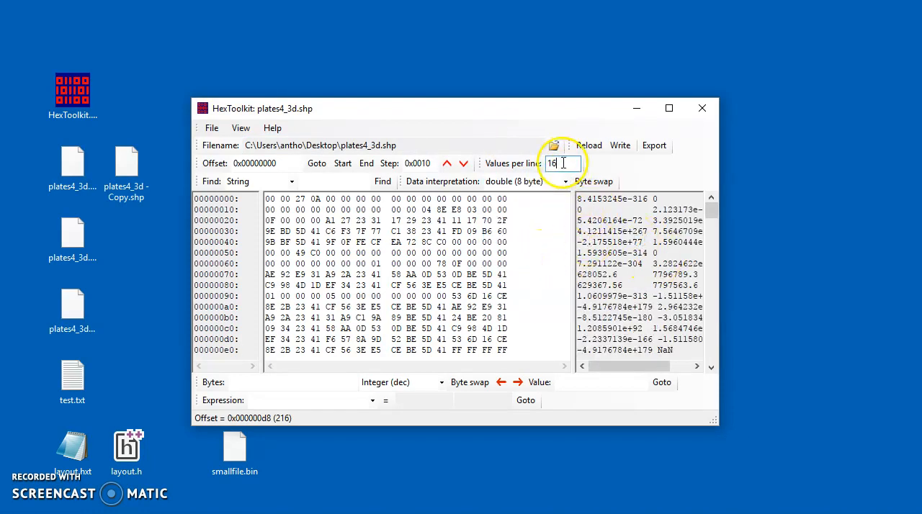
pyautogui.write('4')
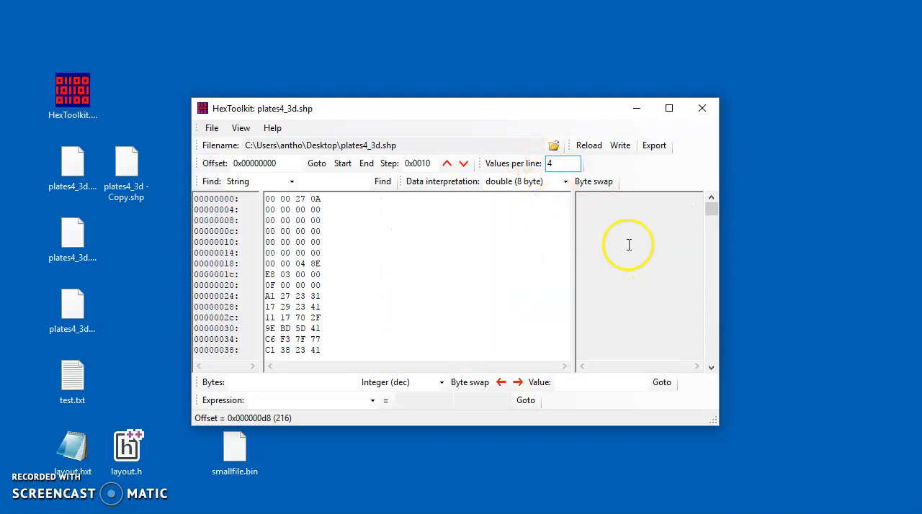
# Widen the data interpretation pane and set the values per line to 8
pyautogui.moveTo(575, 258); pyautogui.dragTo(463, 257)
pyautogui.click(711, 255)
pyautogui.moveTo(712, 218); pyautogui.dragTo(711, 204)
pyautogui.doubleClick(551, 164)
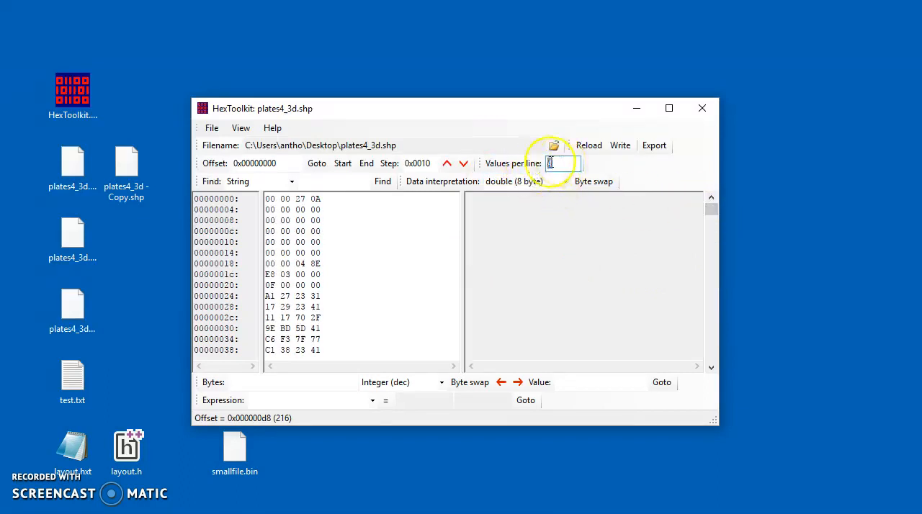
pyautogui.write('8')
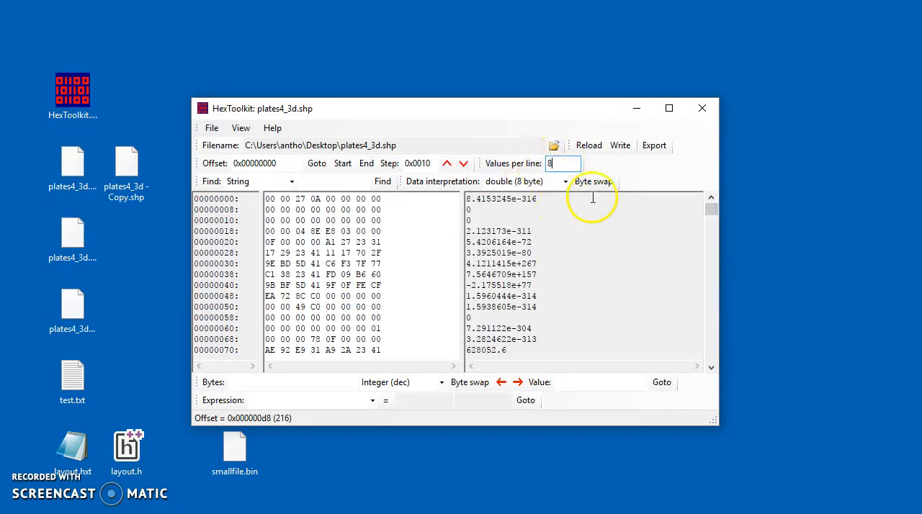
# Examine the eight-byte rows at offsets 0x70 and 0x78 alongside their interpreted double values
pyautogui.moveTo(712, 367); pyautogui.dragTo(712, 368)
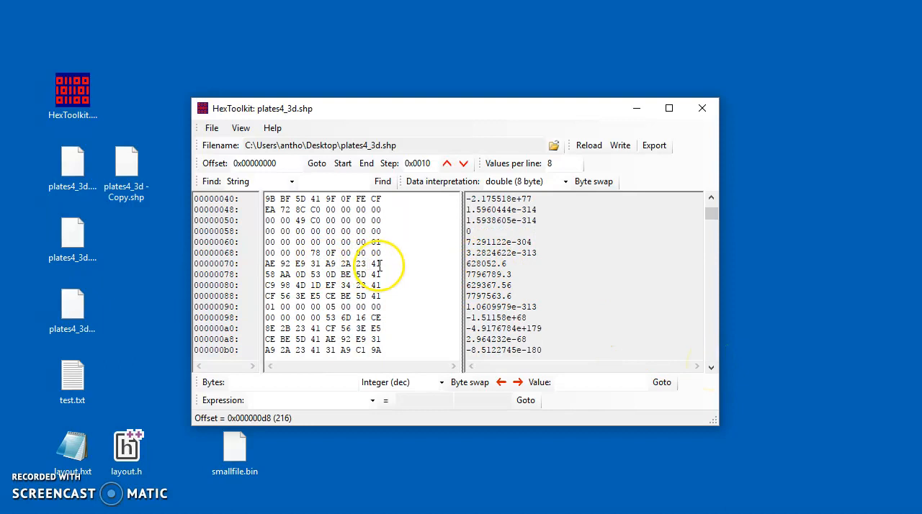
pyautogui.moveTo(382, 263); pyautogui.dragTo(258, 263)
pyautogui.moveTo(382, 277); pyautogui.dragTo(266, 277)
pyautogui.click(430, 266)
pyautogui.click(486, 261)
# Try 3 values per line, set it back to 16, and widen the hex byte pane and the window
pyautogui.click(561, 166)
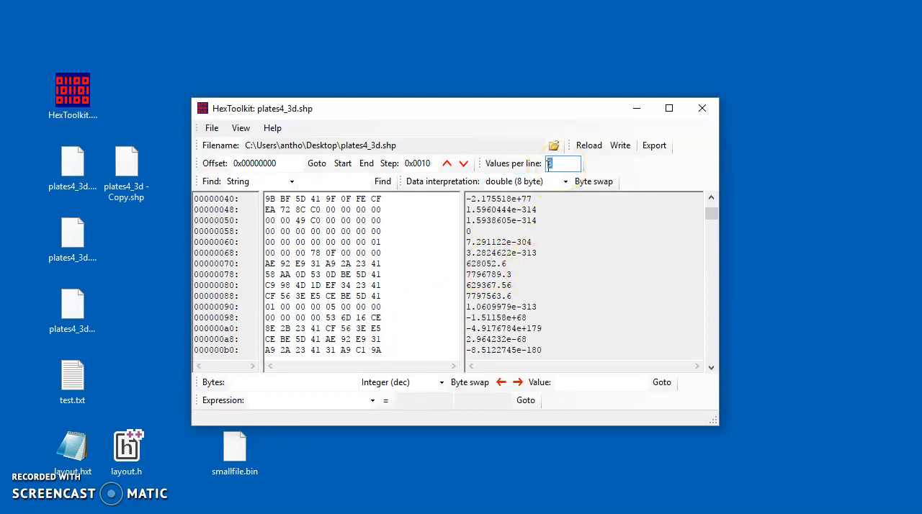
pyautogui.write('3')
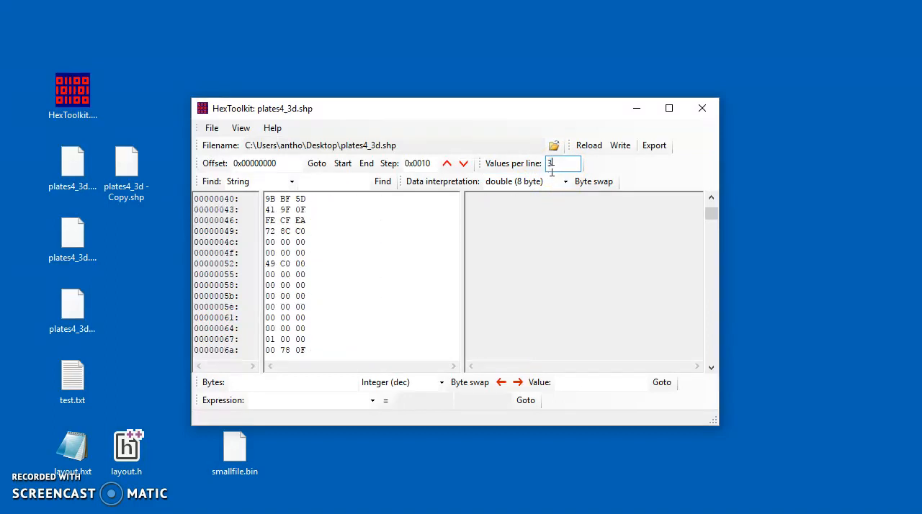
pyautogui.write('16')
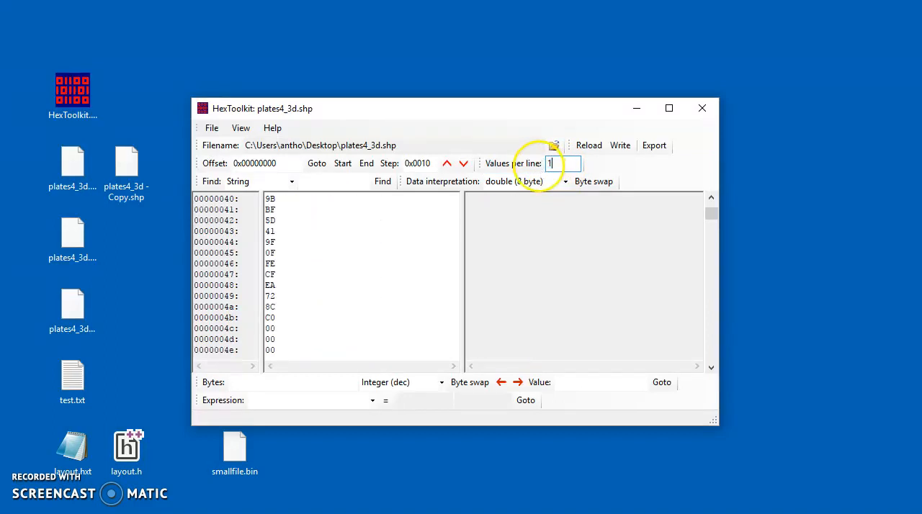
pyautogui.moveTo(462, 272); pyautogui.dragTo(766, 267)
pyautogui.scroll(-5, 718, 309)
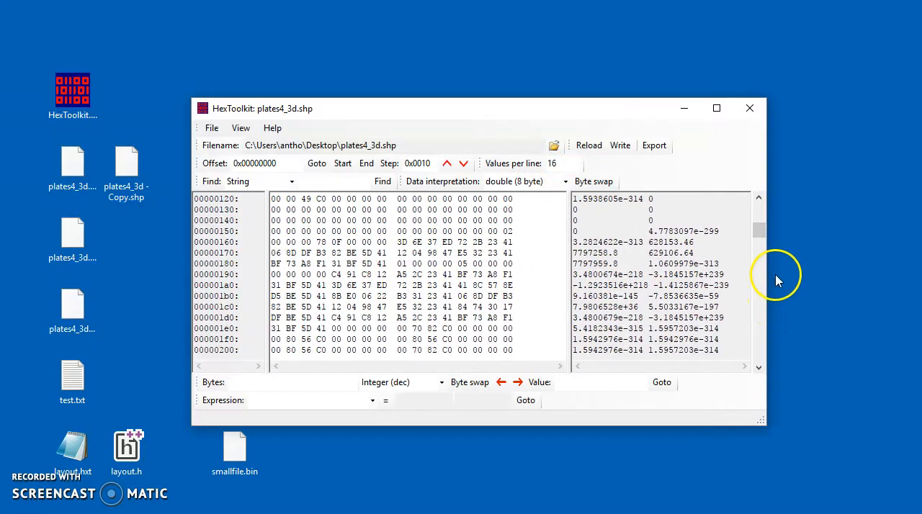
# Switch the data interpretation to 32-bit integer and back to characters, and reposition the window
pyautogui.click(566, 182)
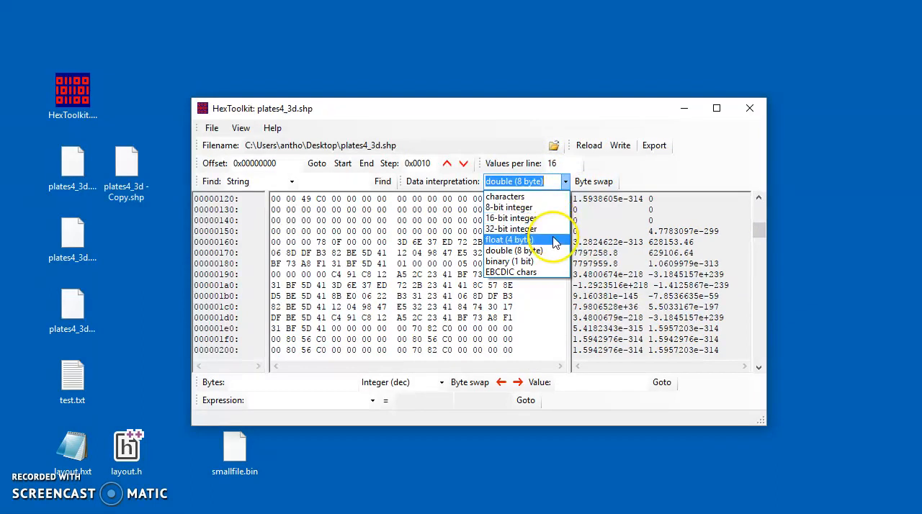
pyautogui.click(554, 231)
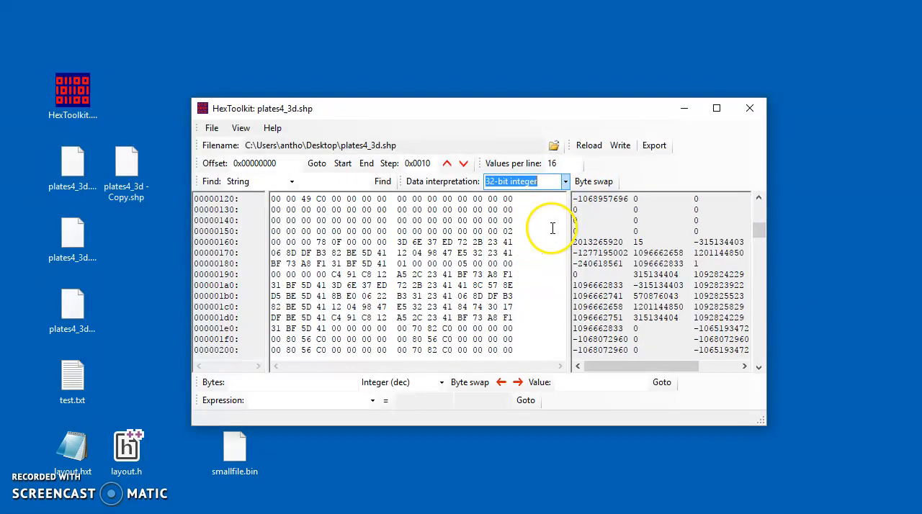
pyautogui.click(565, 182)
pyautogui.click(544, 199)
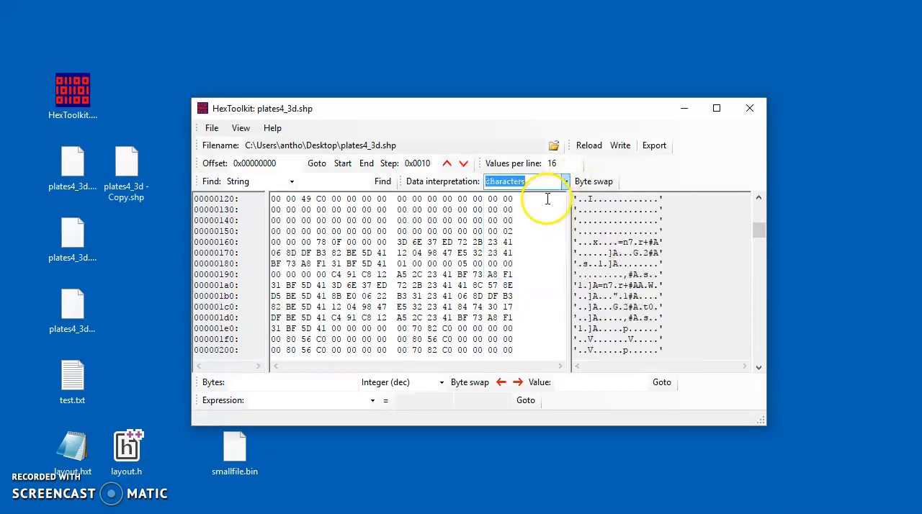
pyautogui.moveTo(449, 116); pyautogui.dragTo(464, 92)
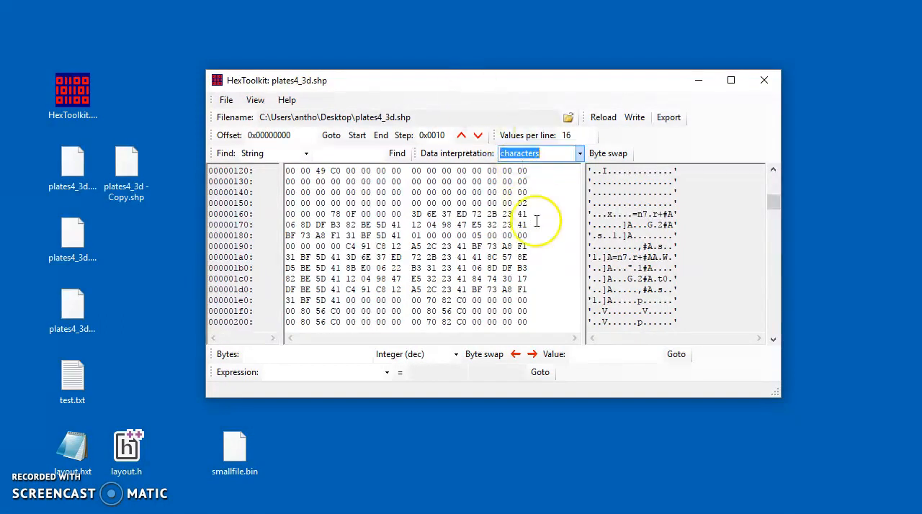
# Send the first eight bytes at offset 0x170 to the byte converter and convert them as Double (8 byte)
pyautogui.click(284, 356)
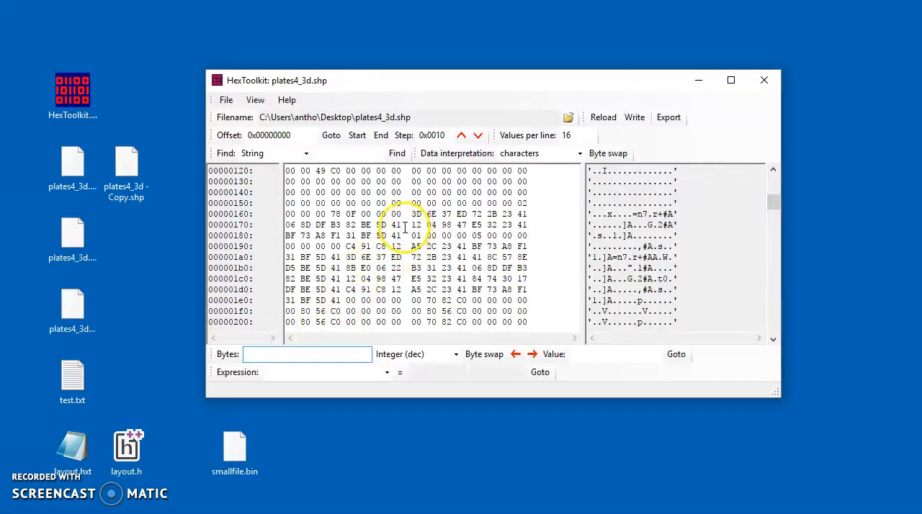
pyautogui.moveTo(398, 225); pyautogui.dragTo(291, 227)
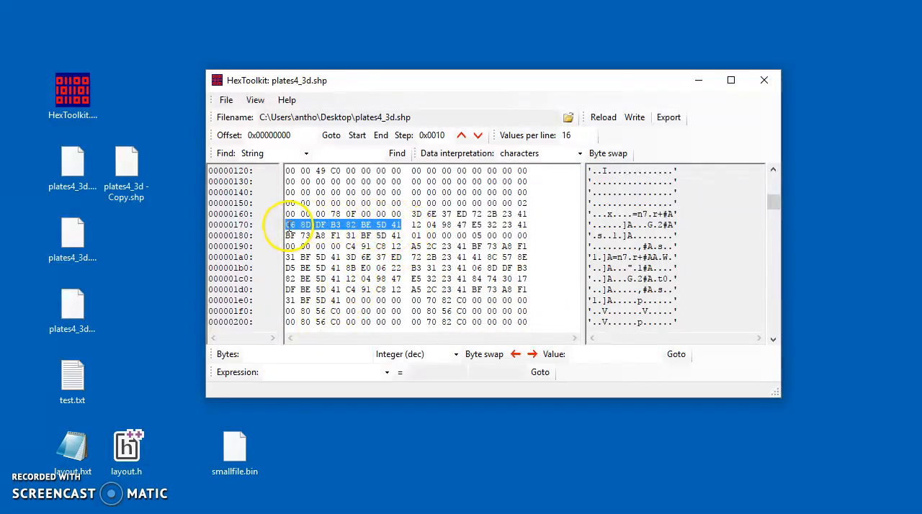
pyautogui.rightClick(330, 230)
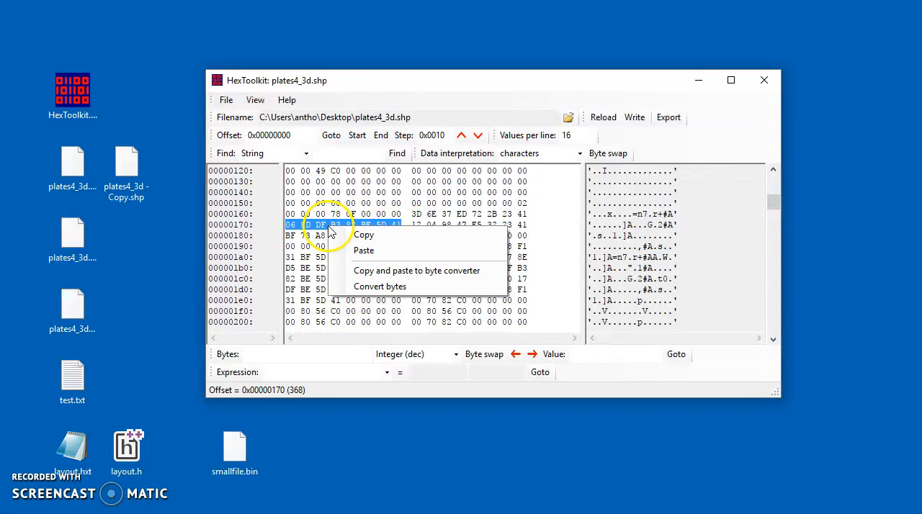
pyautogui.click(369, 287)
pyautogui.click(399, 355)
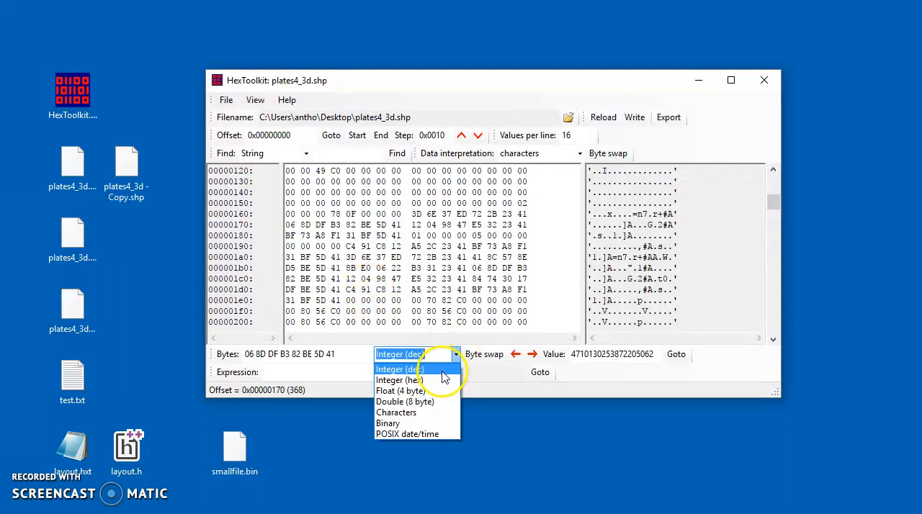
pyautogui.click(432, 401)
pyautogui.click(535, 356)
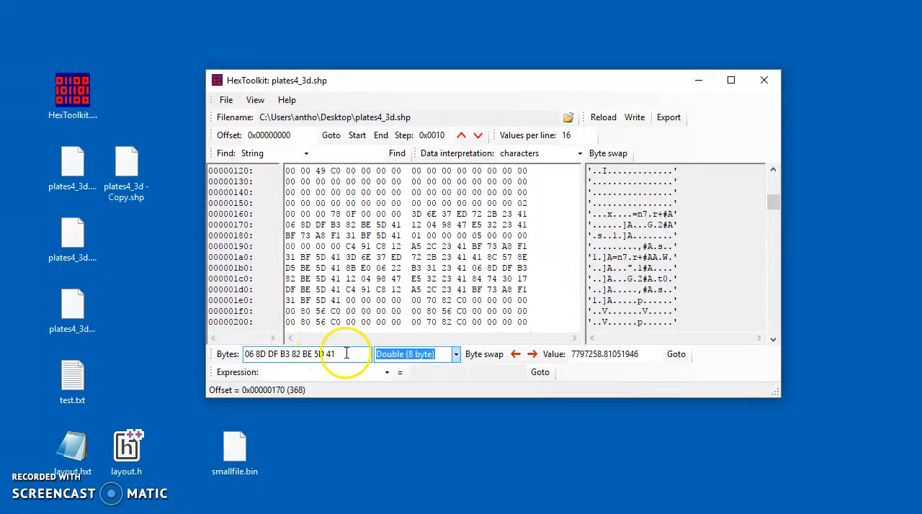
# Try Integer (hex) as the byte converter's type, and settle on Integer (dec)
pyautogui.moveTo(347, 354); pyautogui.dragTo(232, 354)
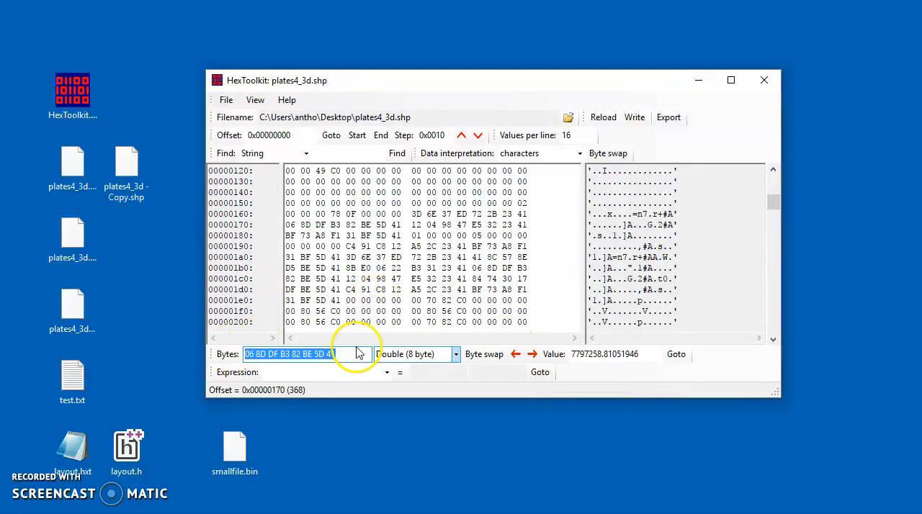
pyautogui.click(432, 354)
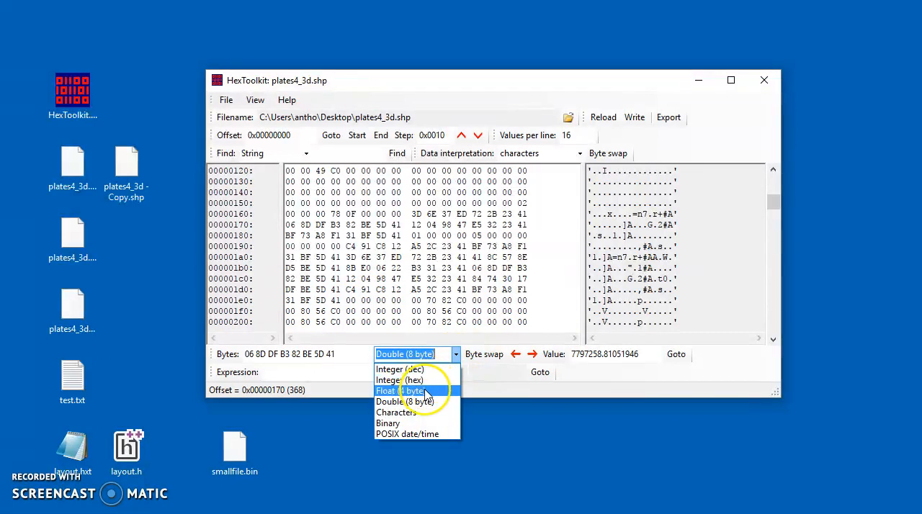
pyautogui.click(401, 379)
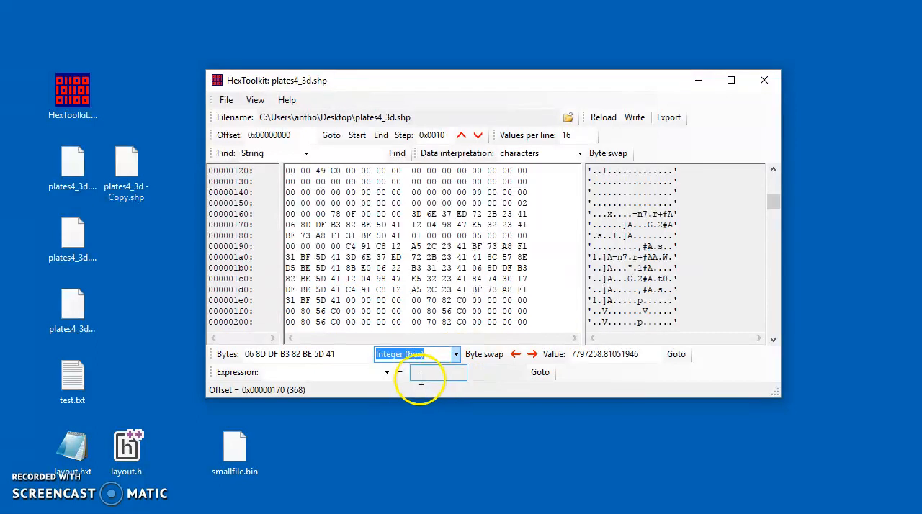
pyautogui.click(453, 354)
pyautogui.click(449, 371)
# Enter the file's first four bytes, 00 00 27 0a, in the byte converter and convert them without and with byte swap
pyautogui.moveTo(362, 354); pyautogui.dragTo(226, 356)
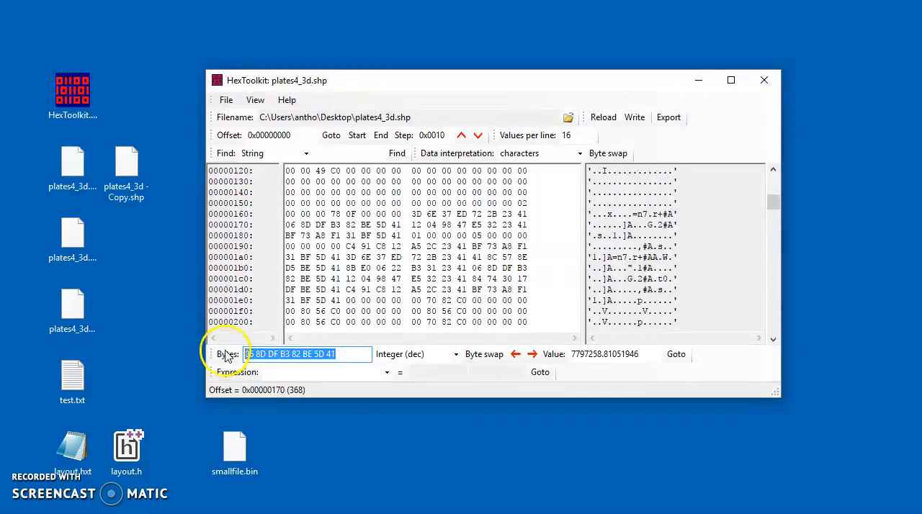
pyautogui.click(357, 135)
pyautogui.moveTo(364, 354); pyautogui.dragTo(208, 354)
pyautogui.write('00 00 27 0a')
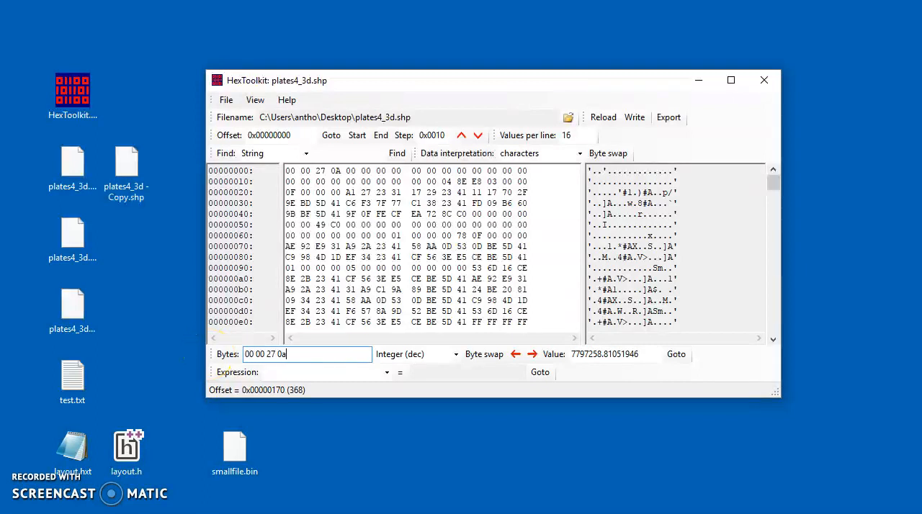
pyautogui.click(532, 354)
pyautogui.click(484, 354)
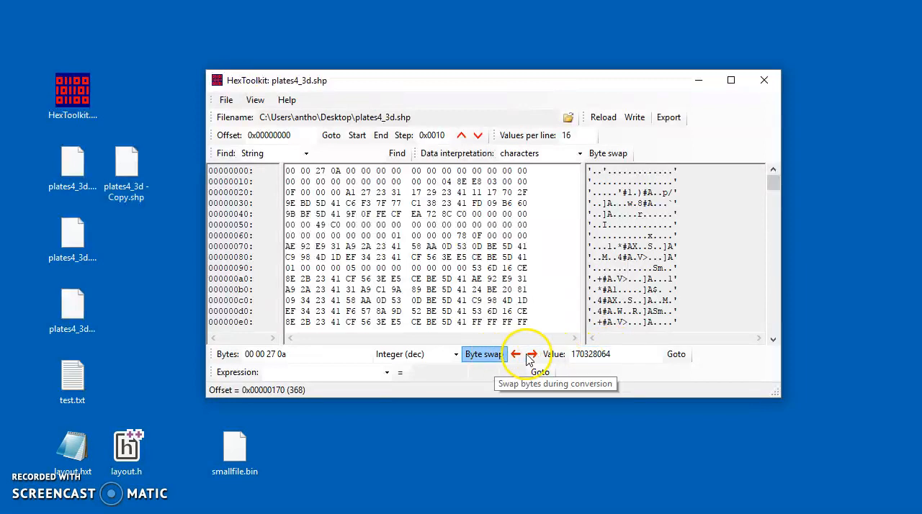
pyautogui.click(533, 355)
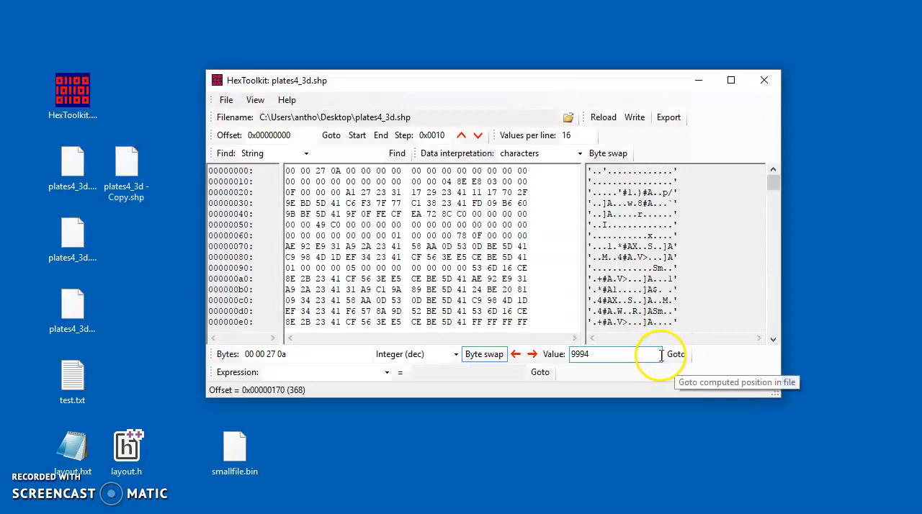
# Go to the file position computed by the byte converter and return to the start of the file
pyautogui.click(682, 358)
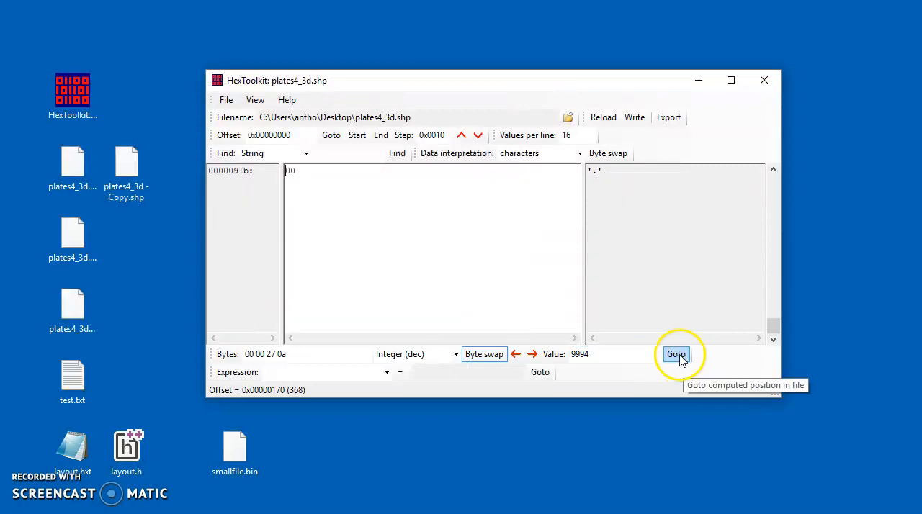
pyautogui.click(355, 135)
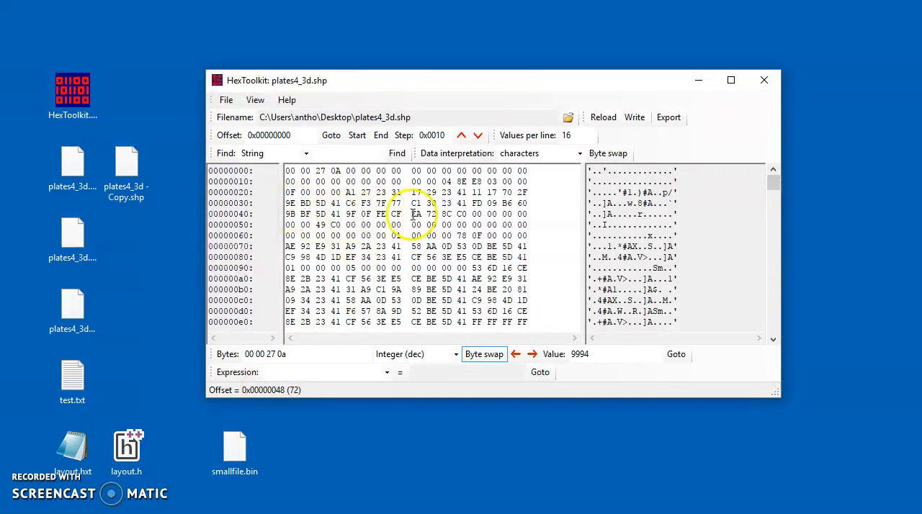
pyautogui.click(307, 374)
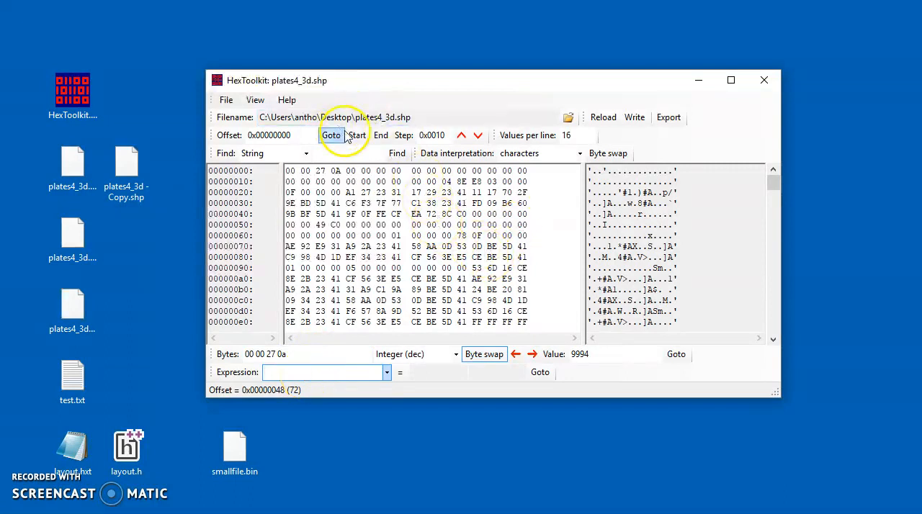
# Open plates4_3d.shx from the Desktop folder
pyautogui.click(226, 100)
pyautogui.click(242, 115)
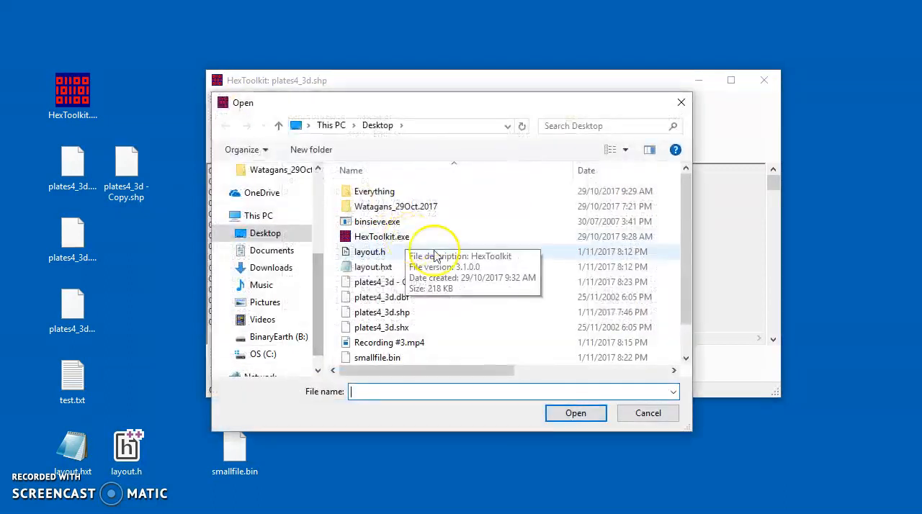
pyautogui.click(403, 327)
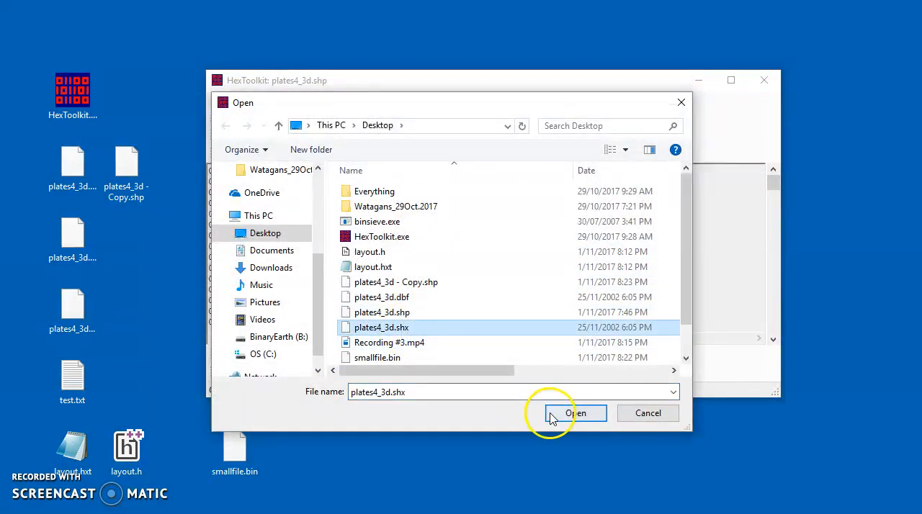
pyautogui.click(554, 412)
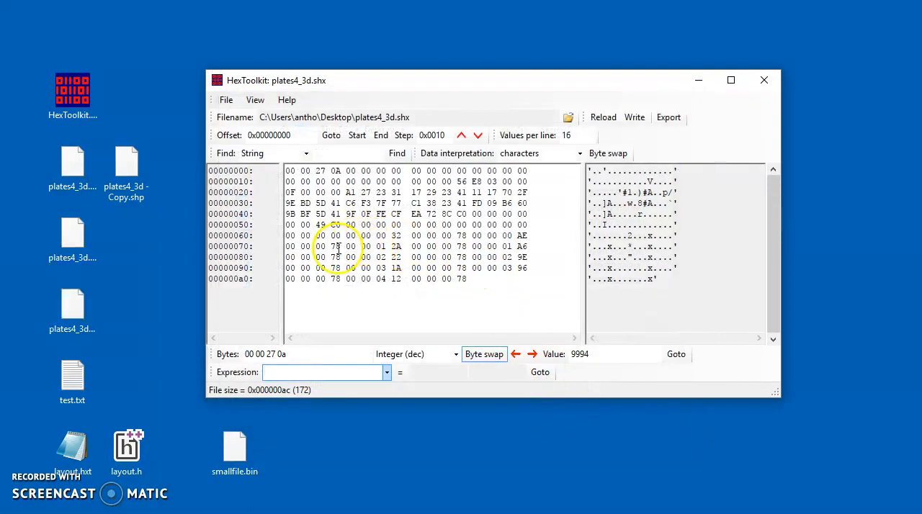
# Convert the first four bytes at offset 0x70 to a decimal integer straight from the hex view
pyautogui.moveTo(341, 246); pyautogui.dragTo(286, 247)
pyautogui.rightClick(303, 246)
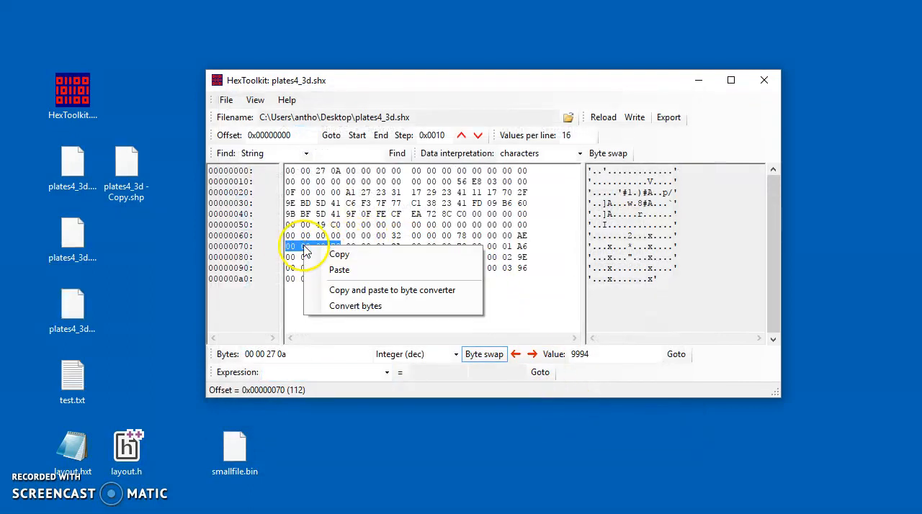
pyautogui.click(348, 306)
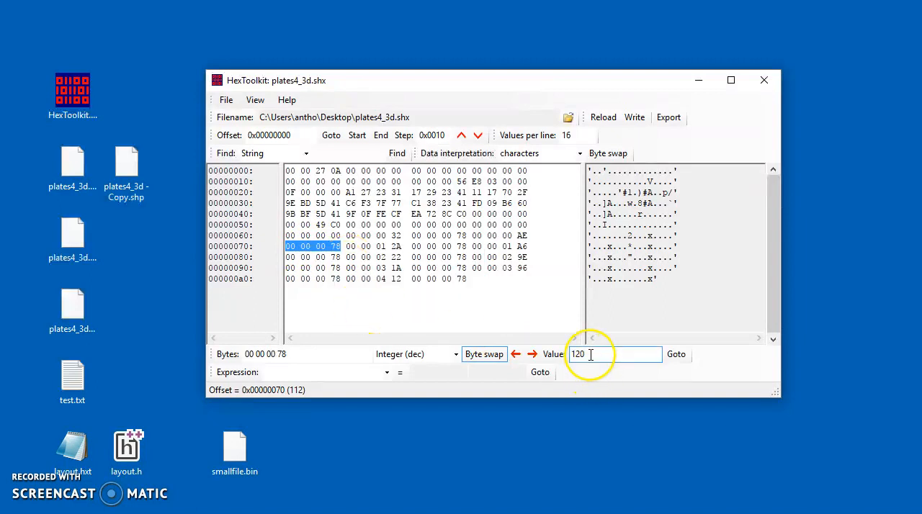
# Evaluate the expression 0x0100+120*8, try going to the computed file position, and return to the start of the file
pyautogui.click(307, 372)
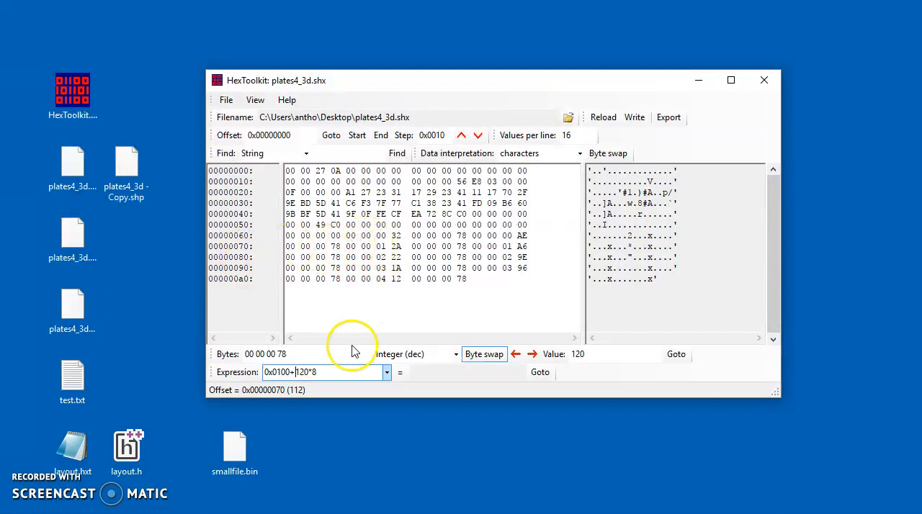
pyautogui.click(400, 378)
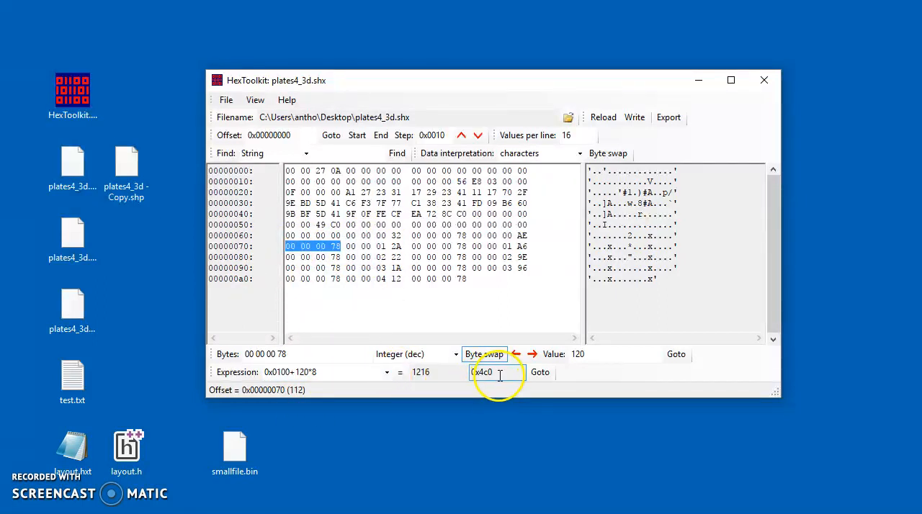
pyautogui.click(542, 374)
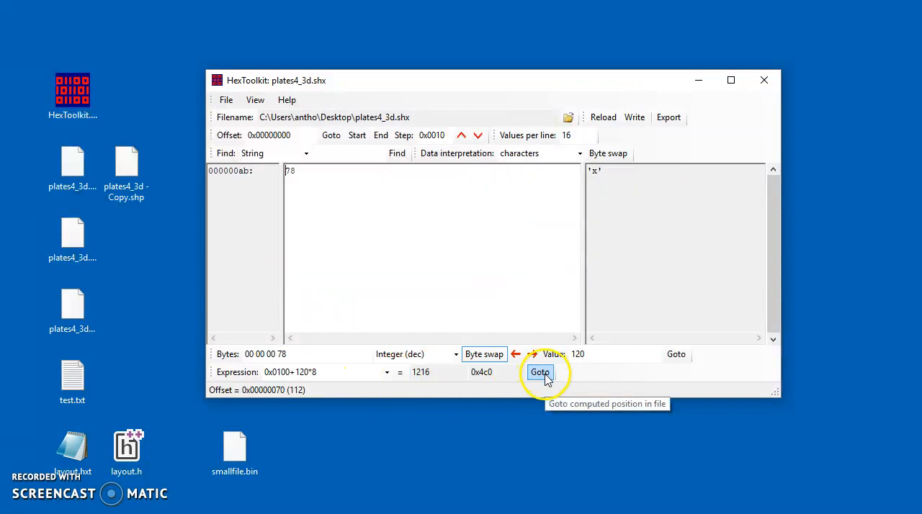
pyautogui.click(356, 137)
pyautogui.click(443, 246)
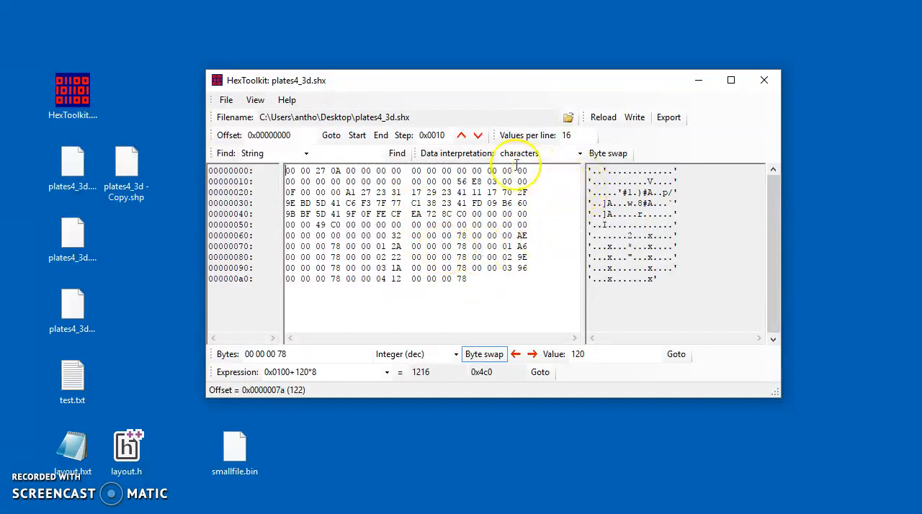
# Open plates4_3d.dbf from the Desktop folder
pyautogui.click(223, 99)
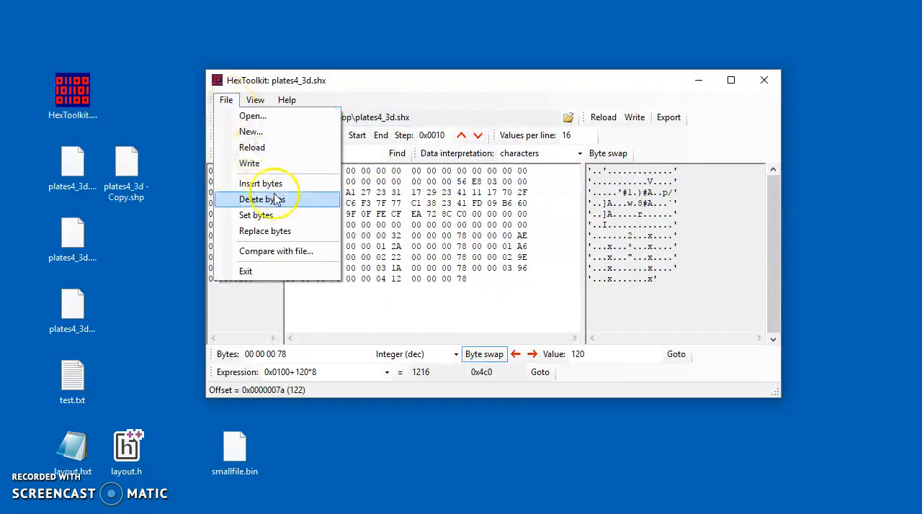
pyautogui.click(281, 115)
pyautogui.doubleClick(389, 296)
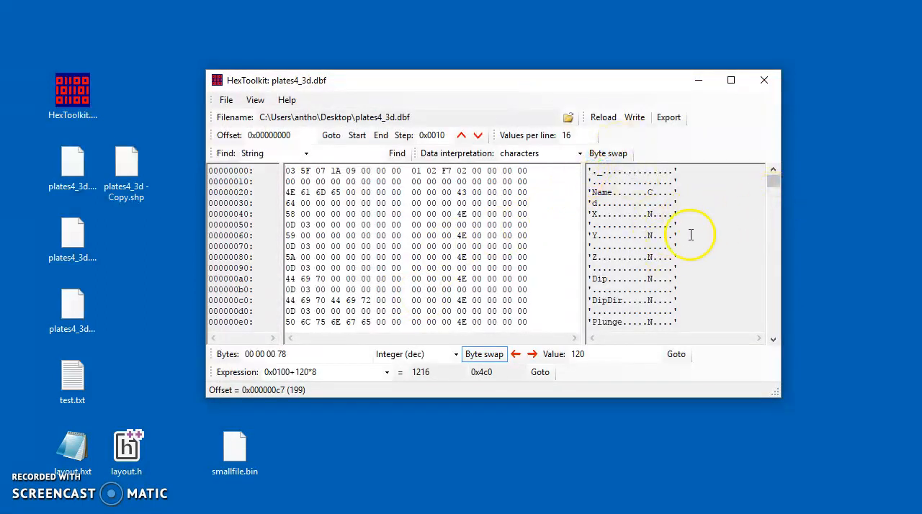
# Browse the field names in the character pane and select the six bytes of "Length" at offset 0x100
pyautogui.click(771, 291)
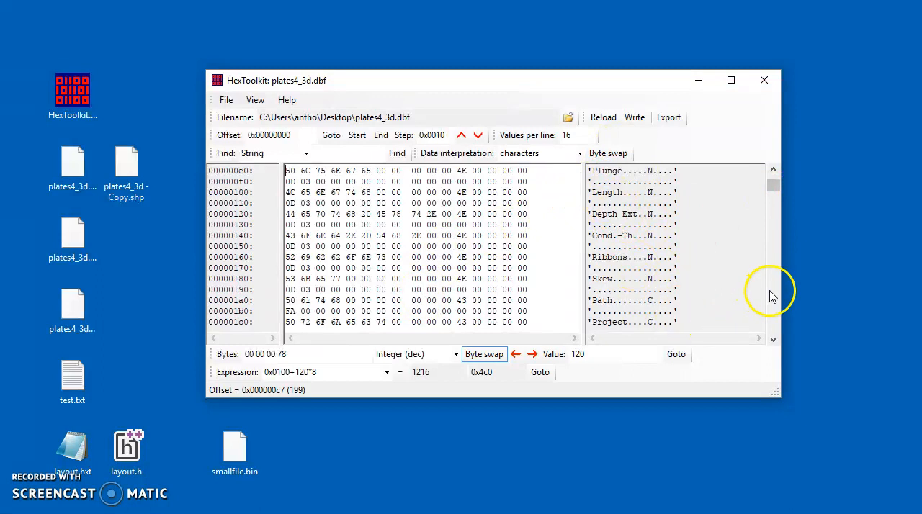
pyautogui.click(770, 290)
pyautogui.moveTo(772, 186); pyautogui.dragTo(772, 182)
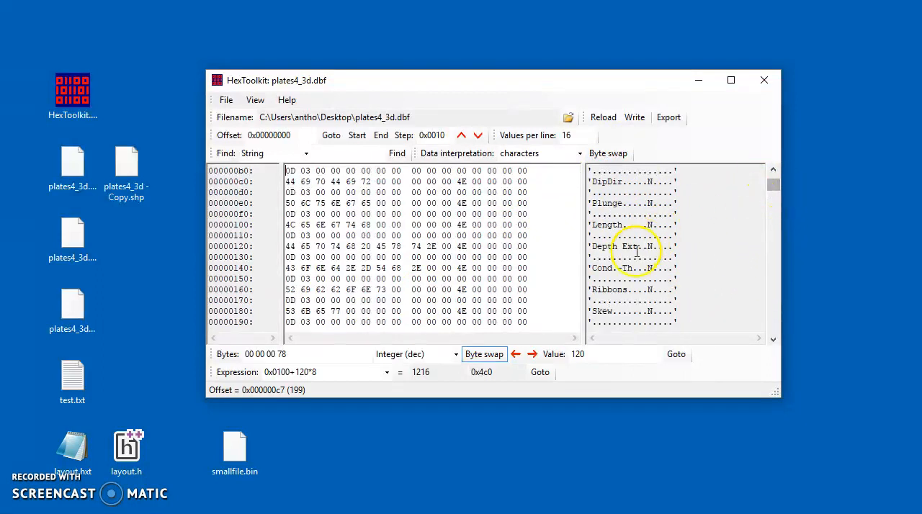
pyautogui.click(617, 226)
pyautogui.moveTo(365, 226); pyautogui.dragTo(290, 226)
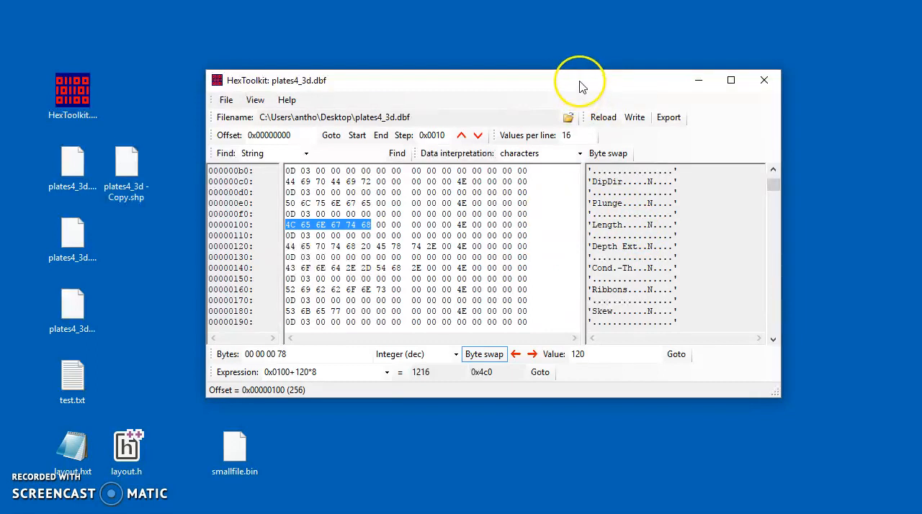
pyautogui.moveTo(582, 86); pyautogui.dragTo(584, 80)
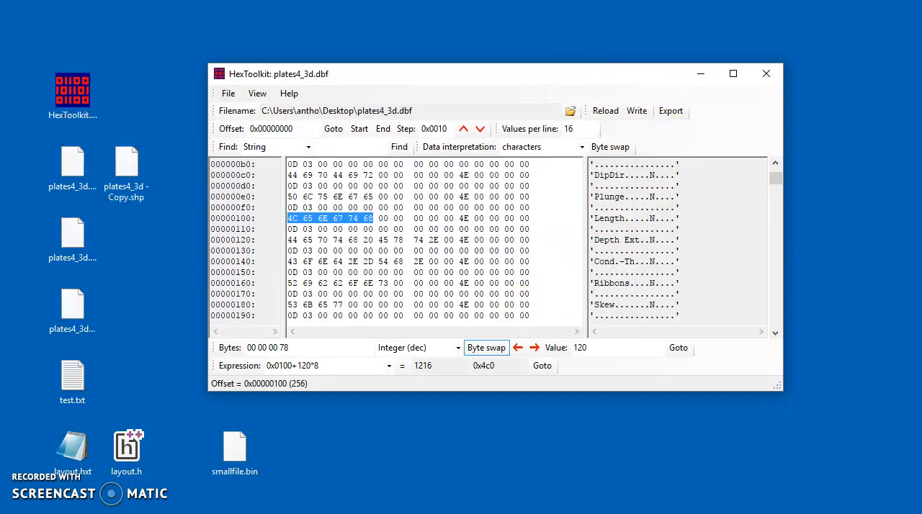